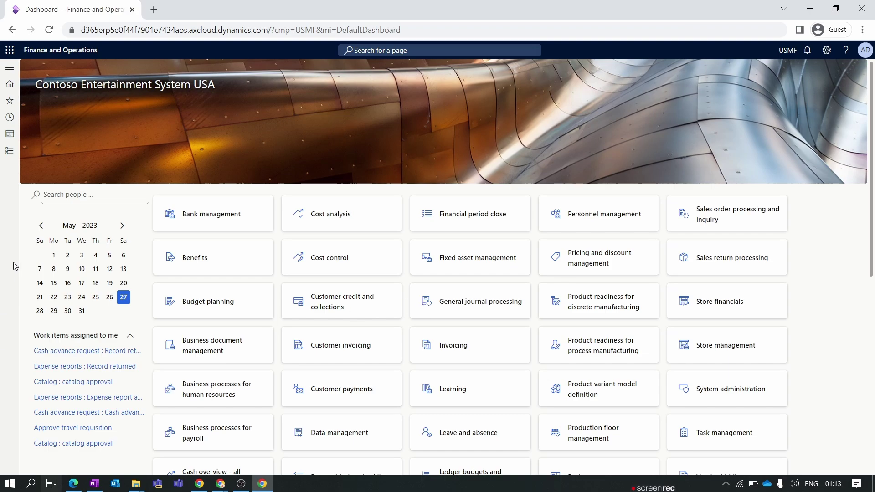
Open the trade agreement journal names from the prices and discounts setup of Procurement and sourcing.
{"action": "left_click", "coordinate": [10, 153]}
{"action": "scroll", "coordinate": [41, 314], "scroll_direction": "down", "scroll_amount": 5}
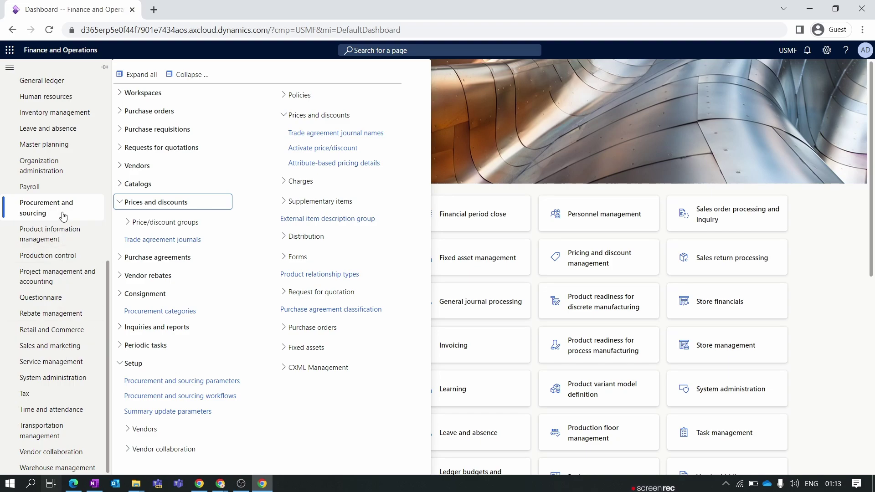
{"action": "left_click", "coordinate": [186, 74]}
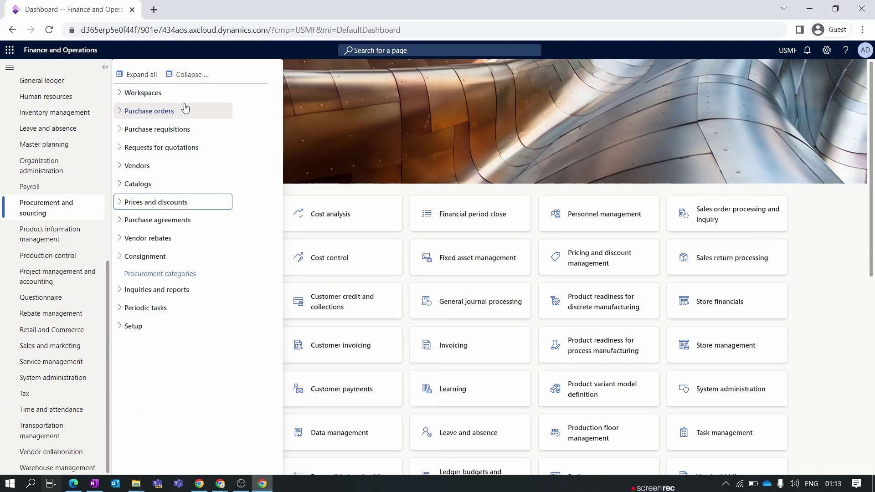
{"action": "left_click", "coordinate": [147, 327]}
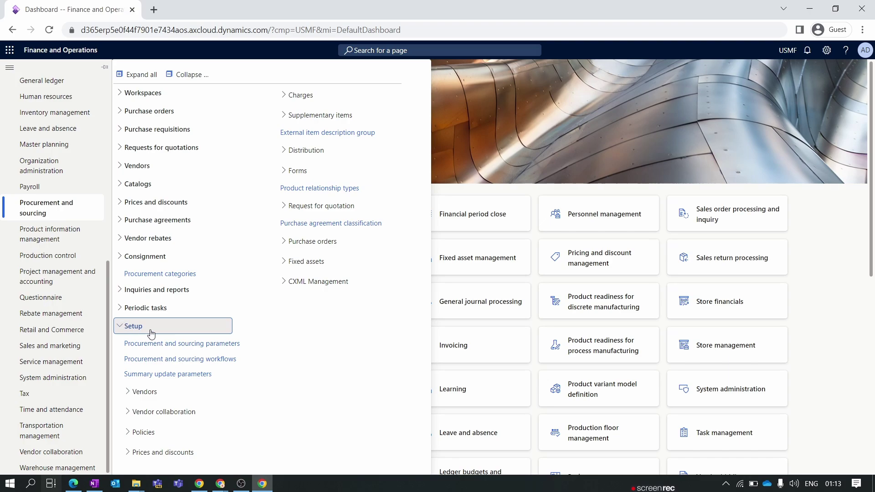
{"action": "left_click", "coordinate": [136, 452]}
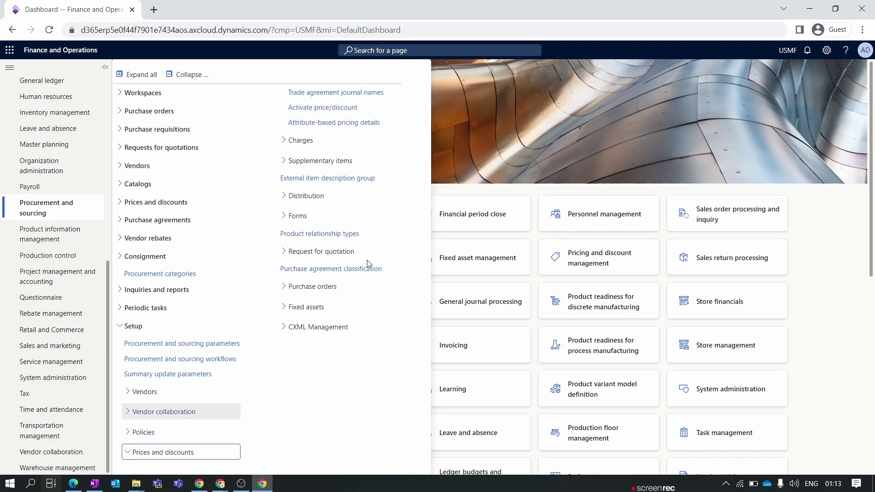
{"action": "left_click", "coordinate": [350, 92]}
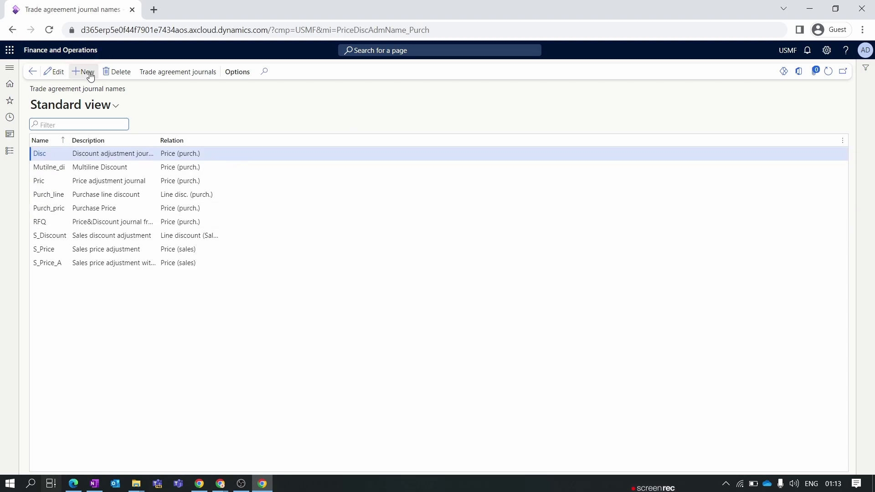
Create a trade agreement journal name "multi_dis" with the description "Multiline discount".
{"action": "left_click", "coordinate": [89, 73]}
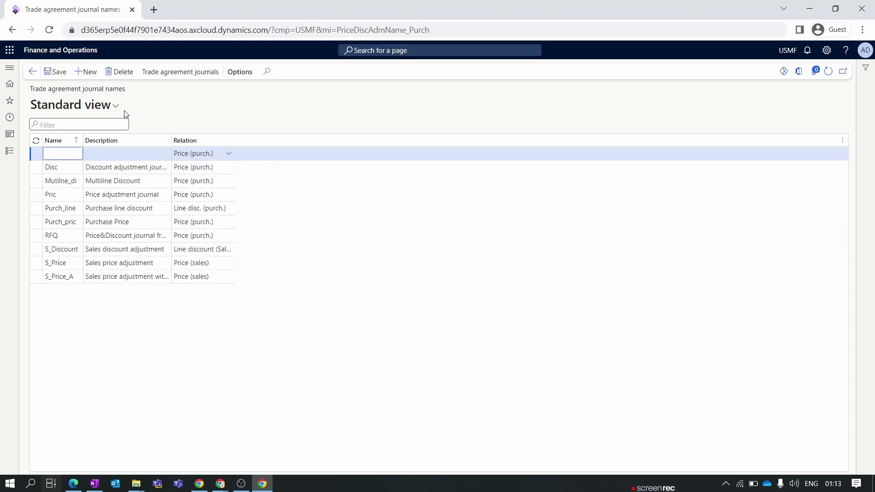
{"action": "type", "text": "m"}
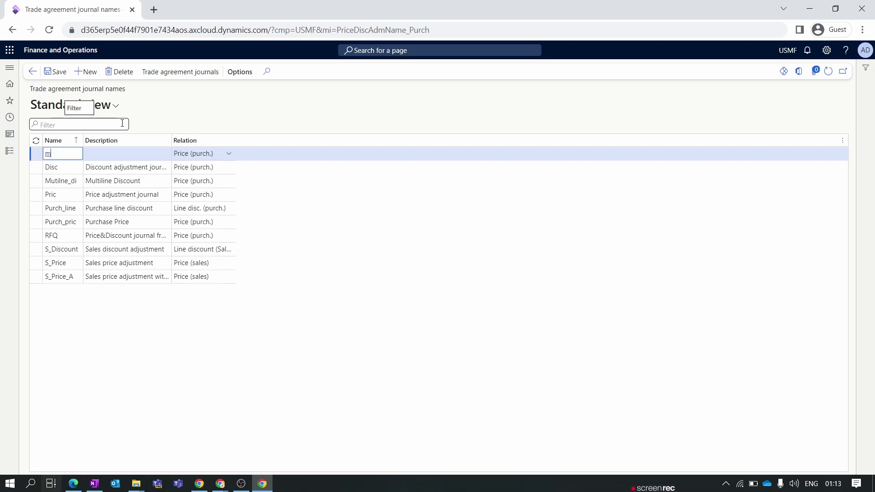
{"action": "type", "text": "ulti_dis"}
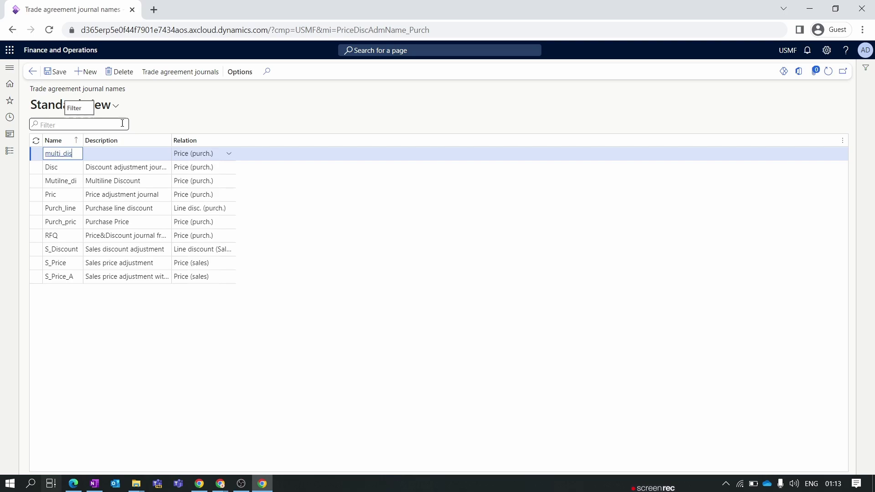
{"action": "left_click", "coordinate": [96, 150]}
{"action": "type", "text": "Mu"}
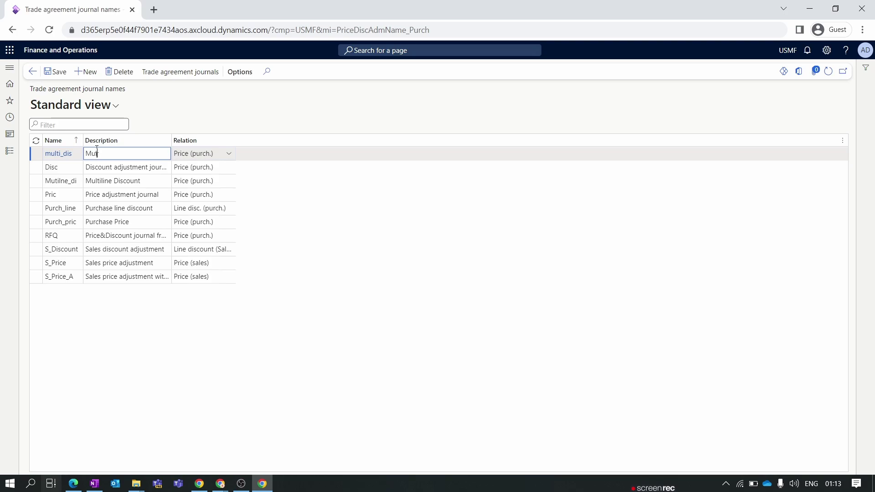
{"action": "type", "text": "ltiline discount"}
{"action": "right_click", "coordinate": [130, 155]}
{"action": "left_click", "coordinate": [155, 166]}
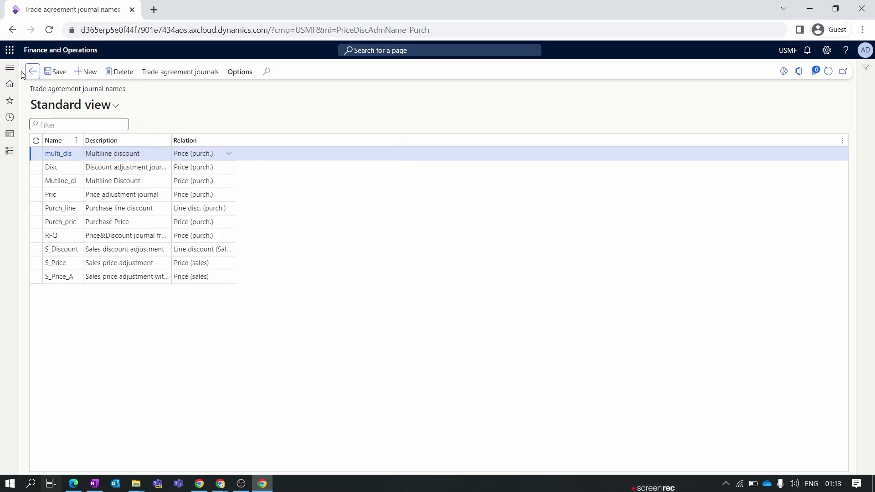
Open the Activate price/discount setup page of Procurement and sourcing.
{"action": "left_click", "coordinate": [7, 153]}
{"action": "scroll", "coordinate": [54, 380], "scroll_direction": "down", "scroll_amount": 1}
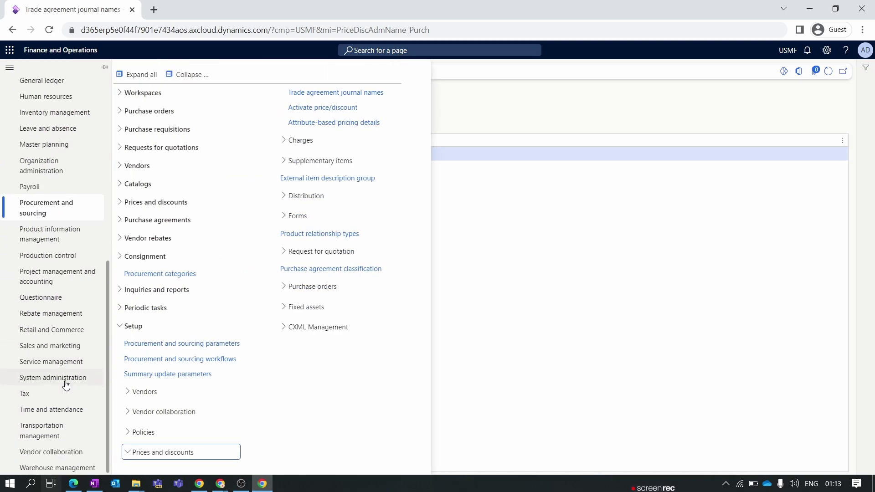
{"action": "left_click", "coordinate": [341, 112]}
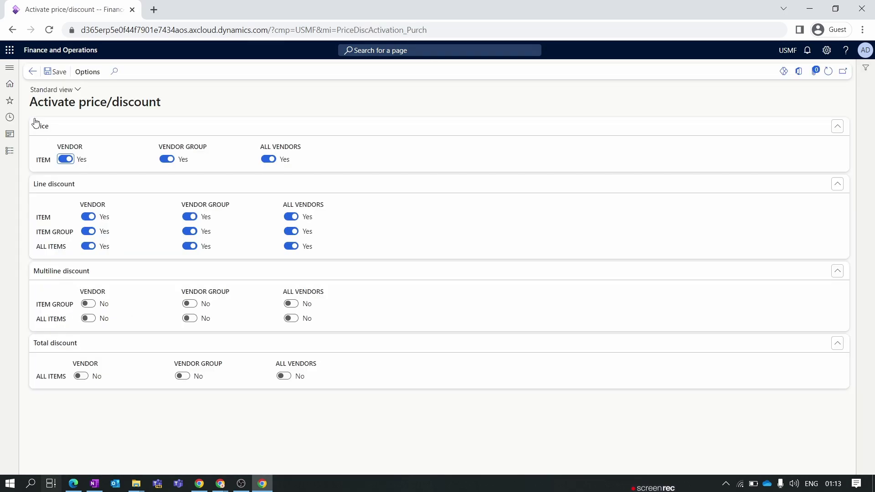
Activate multiline discounts for item group and all items across vendor, vendor group and all vendors, and save.
{"action": "left_click", "coordinate": [89, 304]}
{"action": "left_click", "coordinate": [89, 318]}
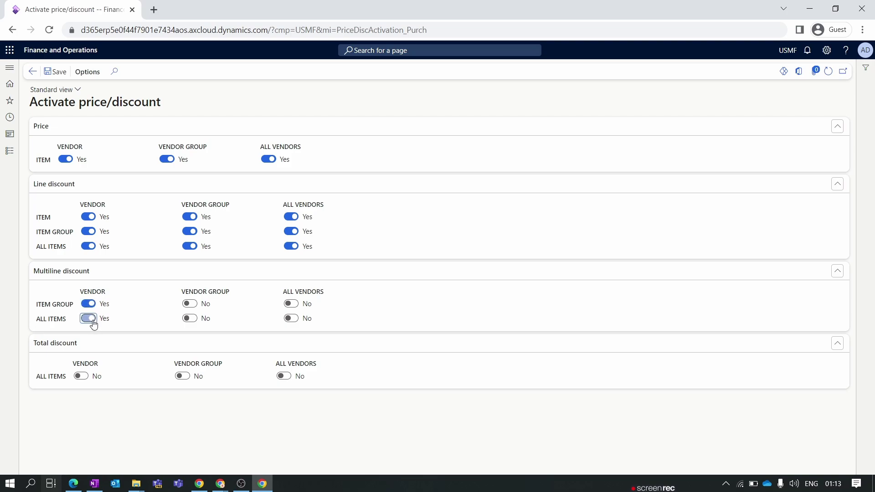
{"action": "left_click", "coordinate": [189, 304]}
{"action": "left_click", "coordinate": [190, 318]}
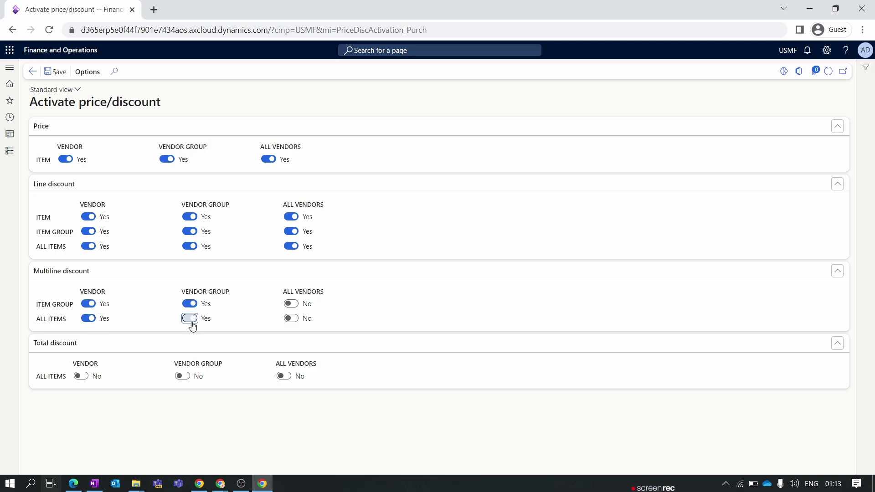
{"action": "left_click", "coordinate": [291, 304]}
{"action": "left_click", "coordinate": [292, 319]}
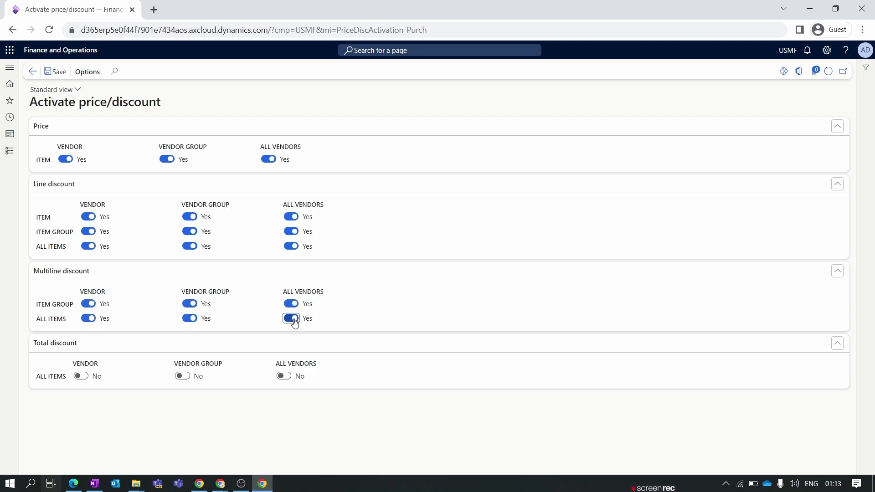
{"action": "left_click", "coordinate": [61, 74]}
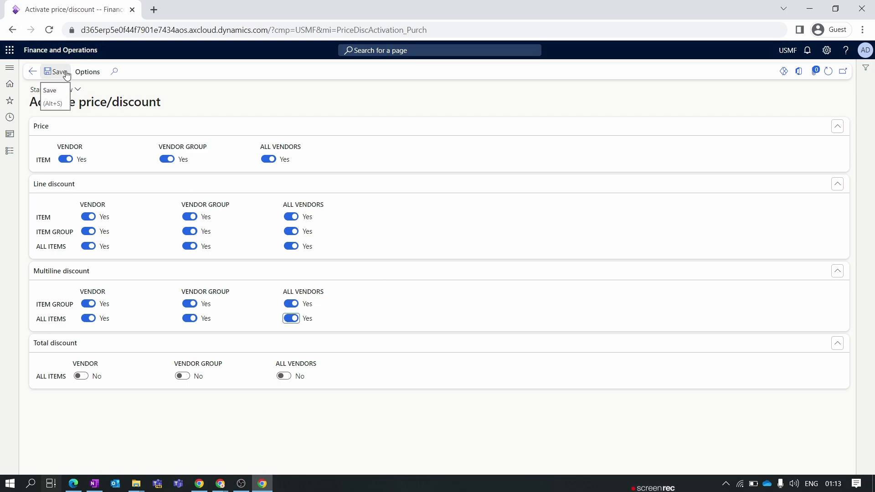
Open the item discount groups of Procurement and sourcing and show only the Multiline disc. group type.
{"action": "left_click", "coordinate": [9, 151]}
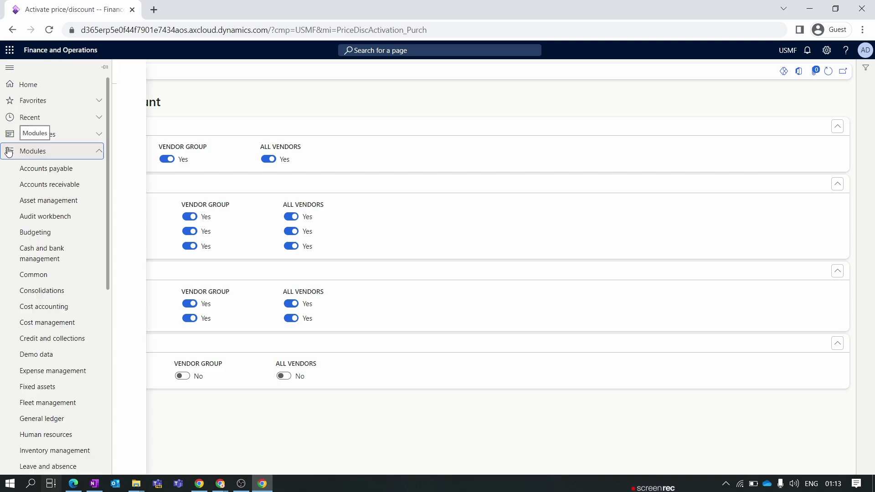
{"action": "left_click", "coordinate": [173, 74]}
{"action": "left_click", "coordinate": [139, 202]}
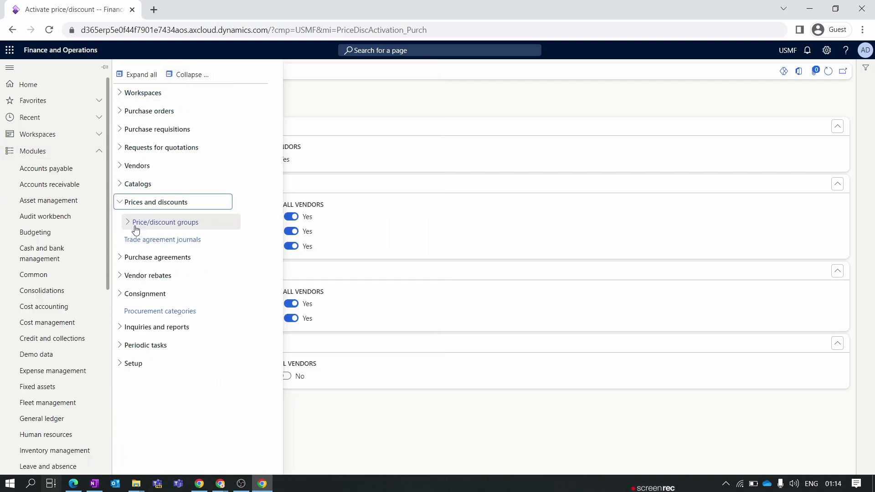
{"action": "left_click", "coordinate": [131, 225]}
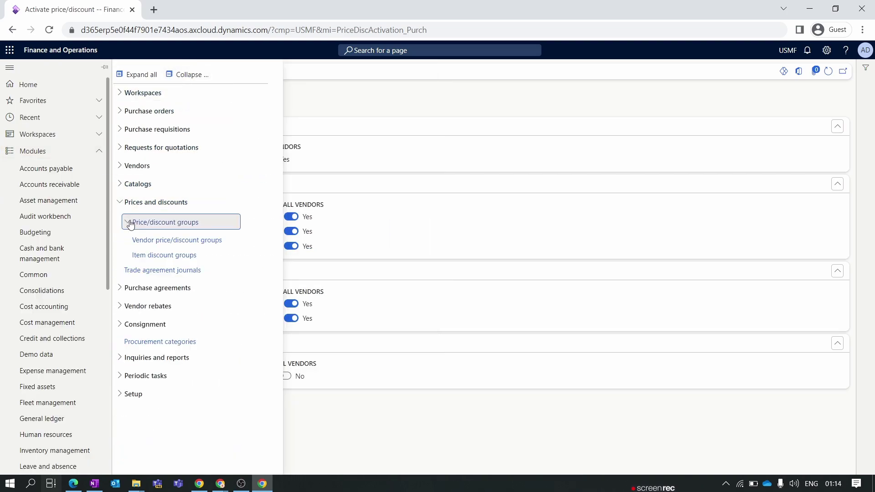
{"action": "left_click", "coordinate": [163, 255]}
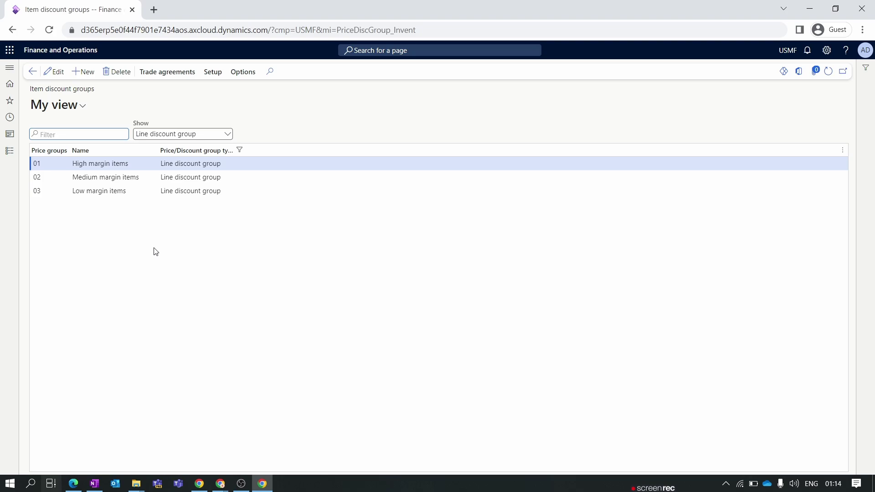
{"action": "left_click", "coordinate": [227, 134]}
{"action": "left_click", "coordinate": [182, 162]}
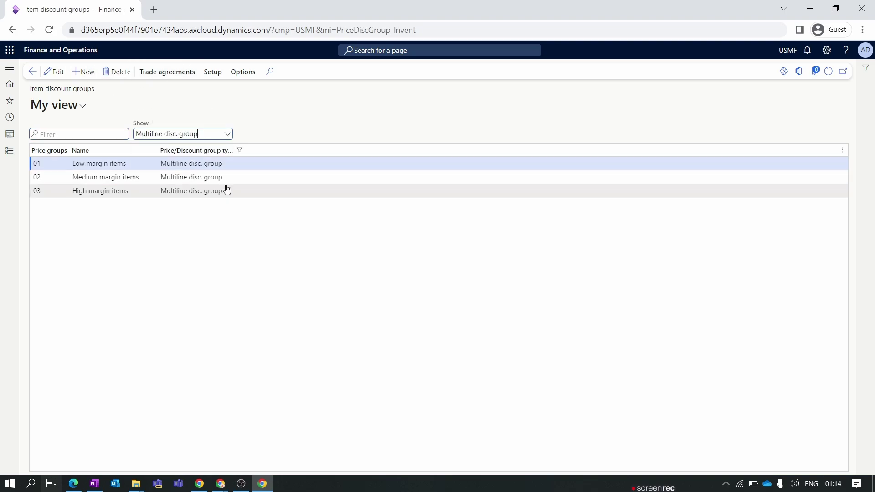
Review the low, medium and high margin item groups in the multiline discount group list.
{"action": "left_click", "coordinate": [143, 166]}
{"action": "key", "text": "Down"}
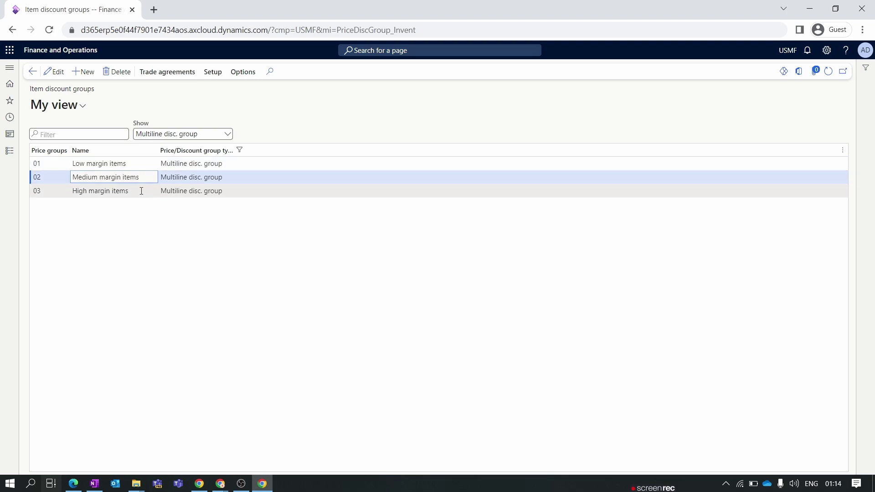
{"action": "left_click", "coordinate": [140, 192]}
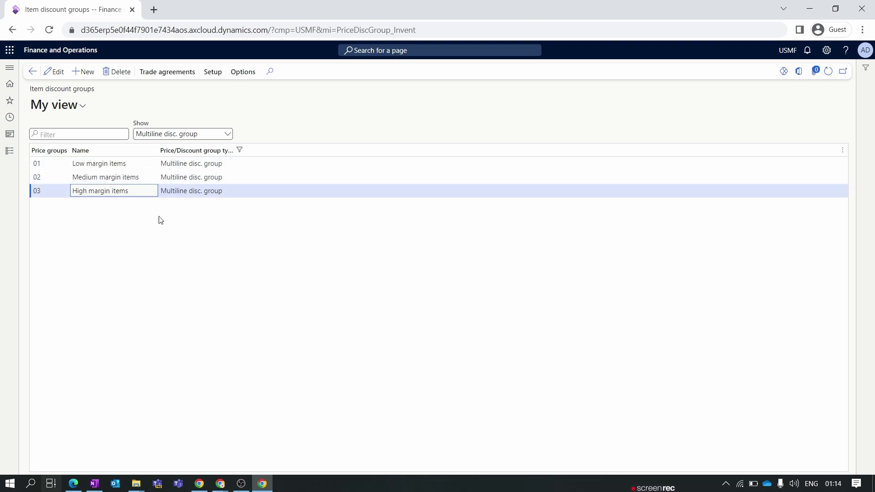
{"action": "left_click", "coordinate": [164, 249]}
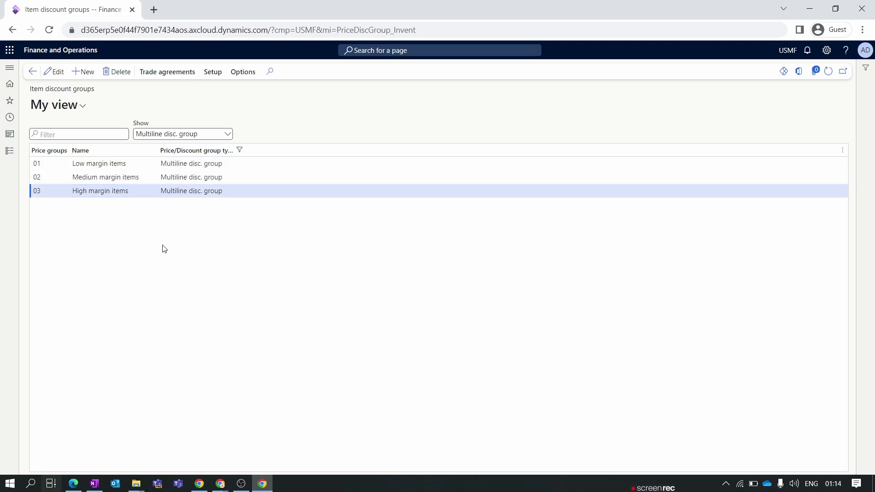
{"action": "left_click", "coordinate": [145, 177]}
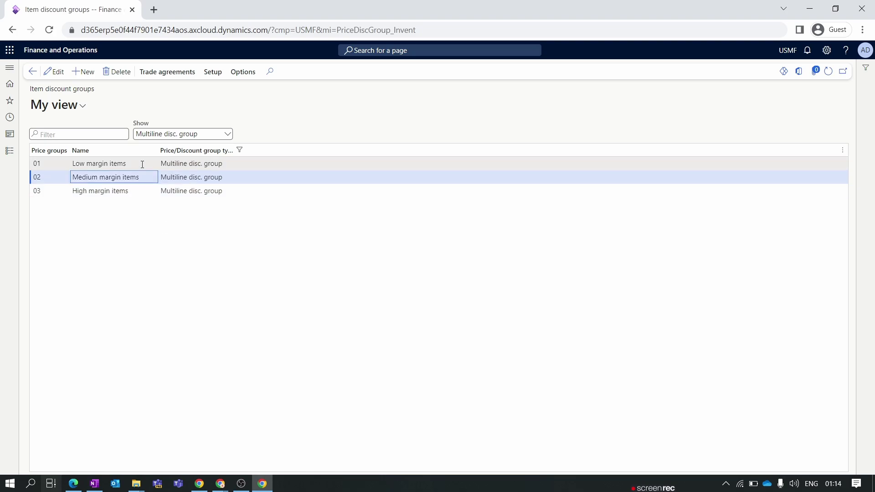
{"action": "left_click", "coordinate": [143, 164]}
{"action": "left_click", "coordinate": [141, 192]}
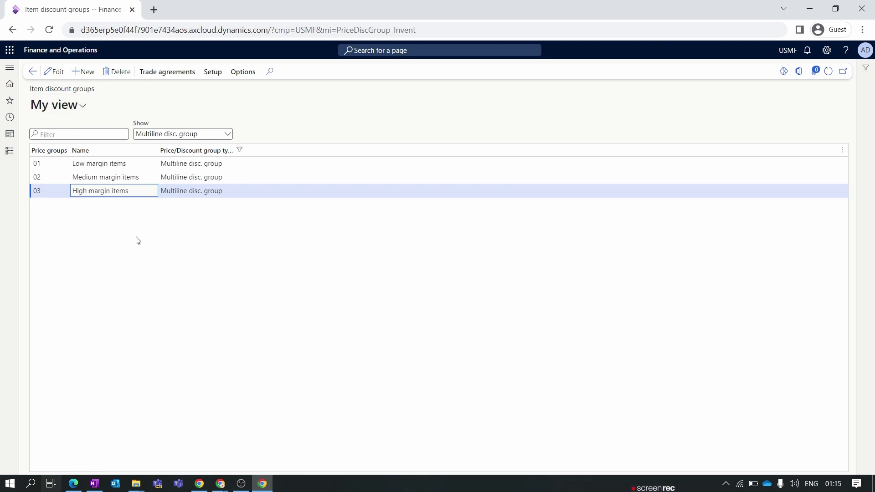
Open the details of released product A0001, HDMI 6' Cables, from Product information management.
{"action": "left_click", "coordinate": [5, 151]}
{"action": "scroll", "coordinate": [64, 392], "scroll_direction": "up", "scroll_amount": 1}
{"action": "scroll", "coordinate": [69, 406], "scroll_direction": "down", "scroll_amount": 1}
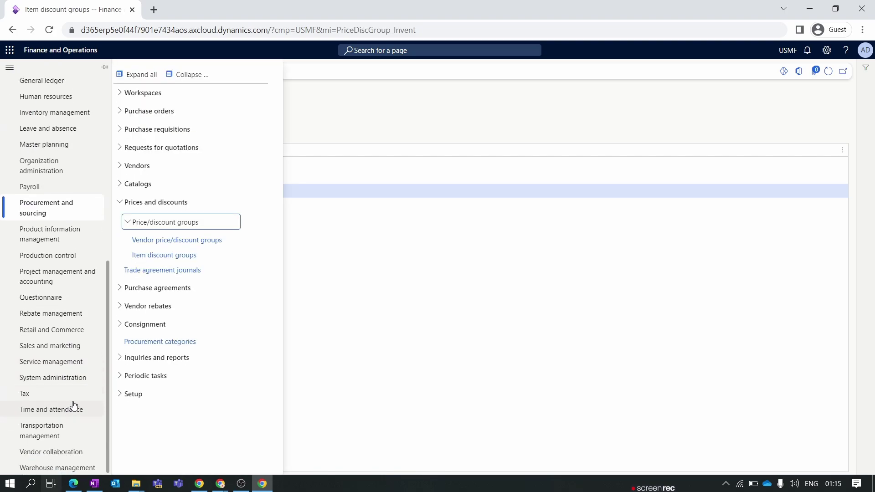
{"action": "left_click", "coordinate": [81, 237]}
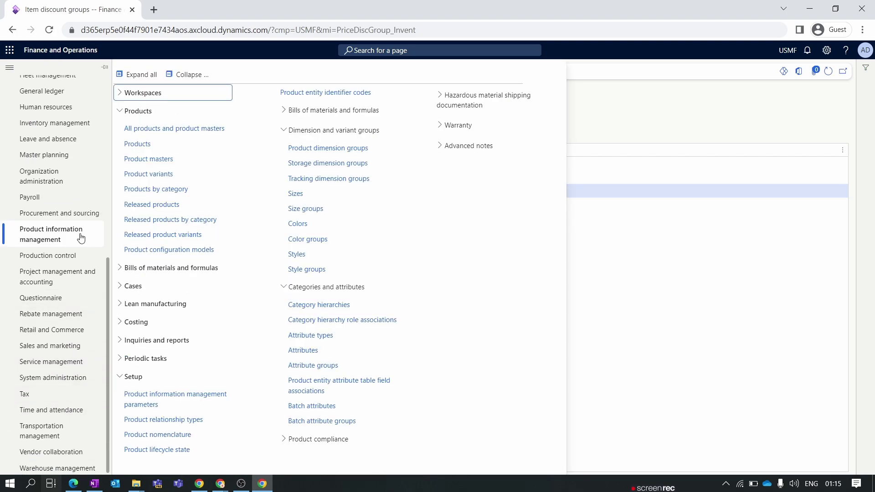
{"action": "left_click", "coordinate": [146, 210]}
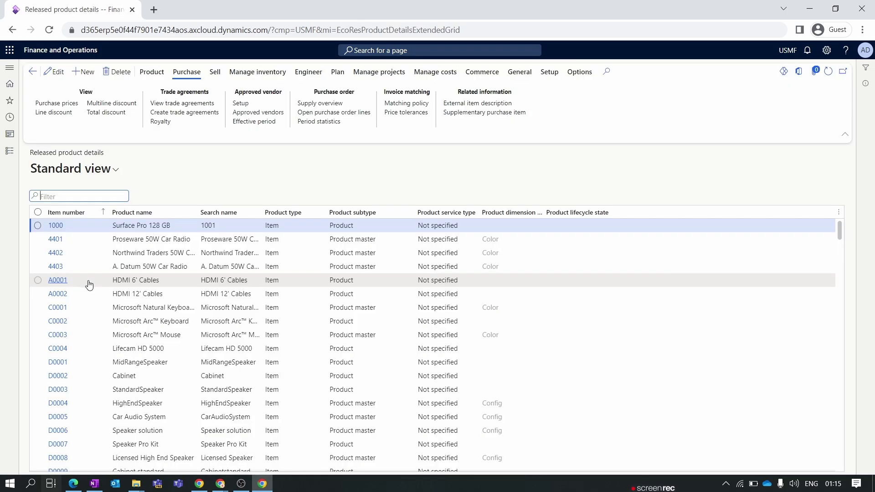
{"action": "left_click", "coordinate": [61, 281]}
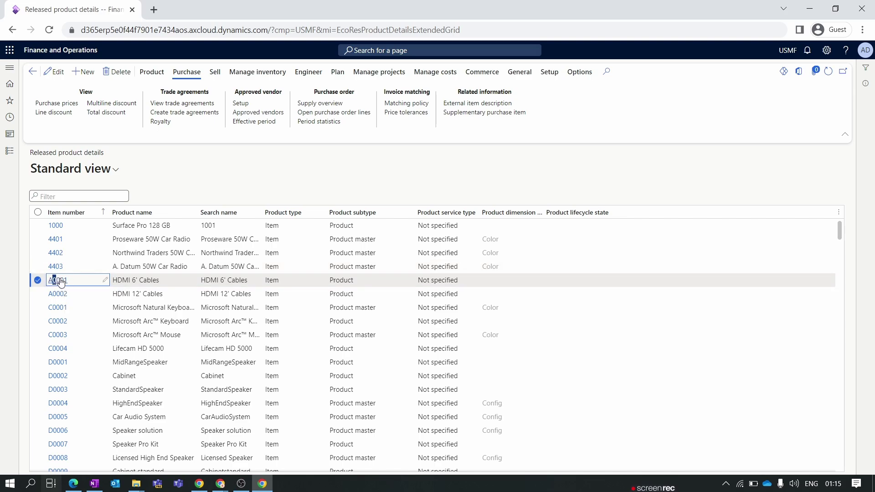
{"action": "left_click", "coordinate": [61, 281]}
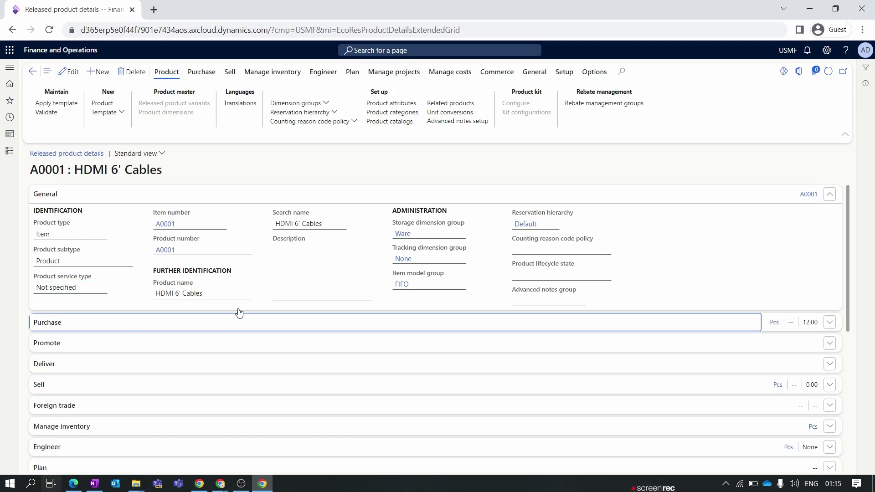
Assign multiline discount group 01 (Low margin items) to the product in its Purchase details.
{"action": "left_click", "coordinate": [239, 319]}
{"action": "scroll", "coordinate": [455, 335], "scroll_direction": "down", "scroll_amount": 2}
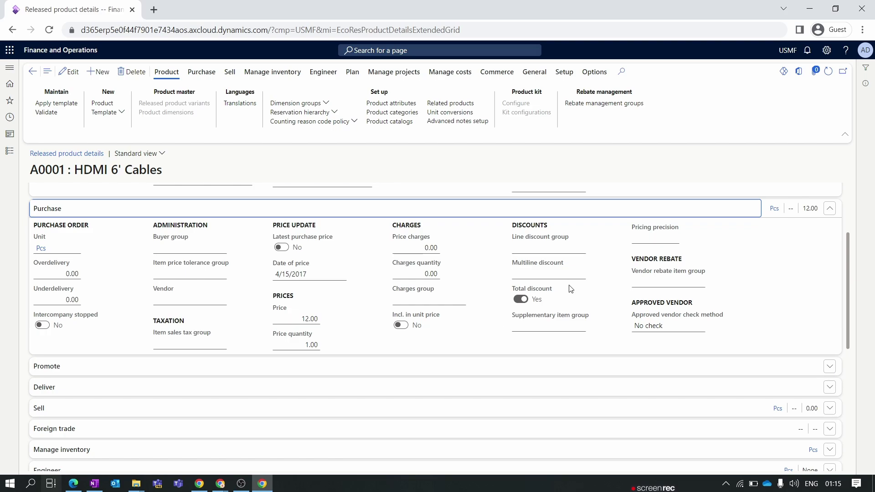
{"action": "left_click", "coordinate": [578, 274]}
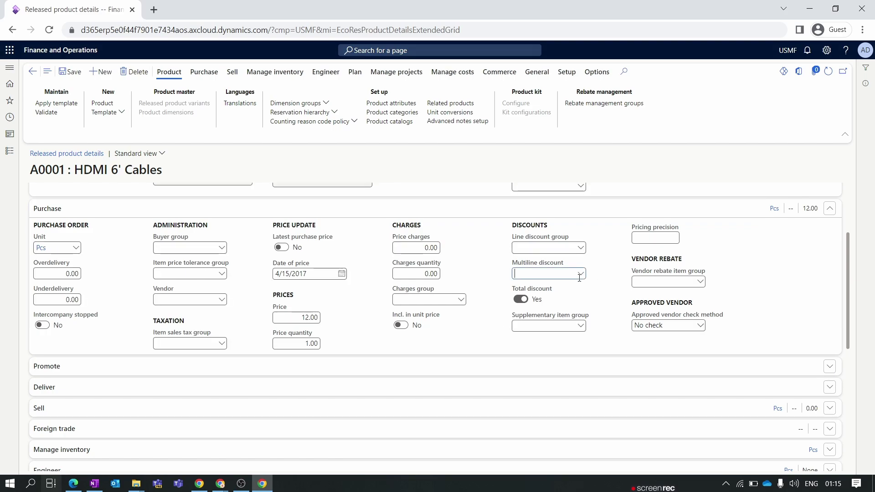
{"action": "left_click", "coordinate": [578, 276]}
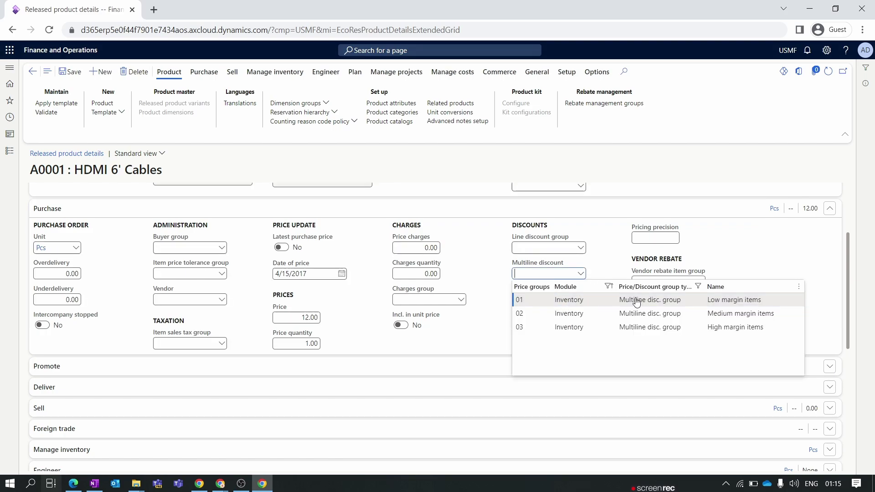
{"action": "left_click", "coordinate": [708, 300]}
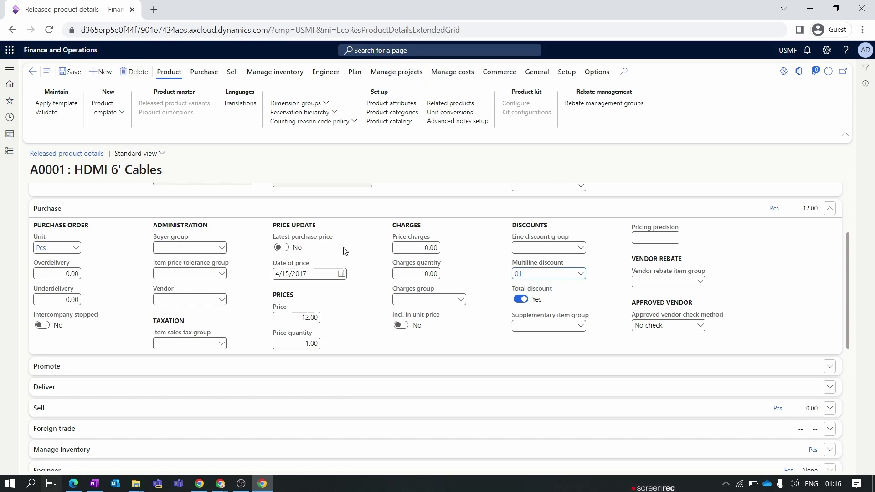
Create a trade agreement journal from the product's purchase trade agreements, using the journal name multi_dis.
{"action": "left_click", "coordinate": [204, 73]}
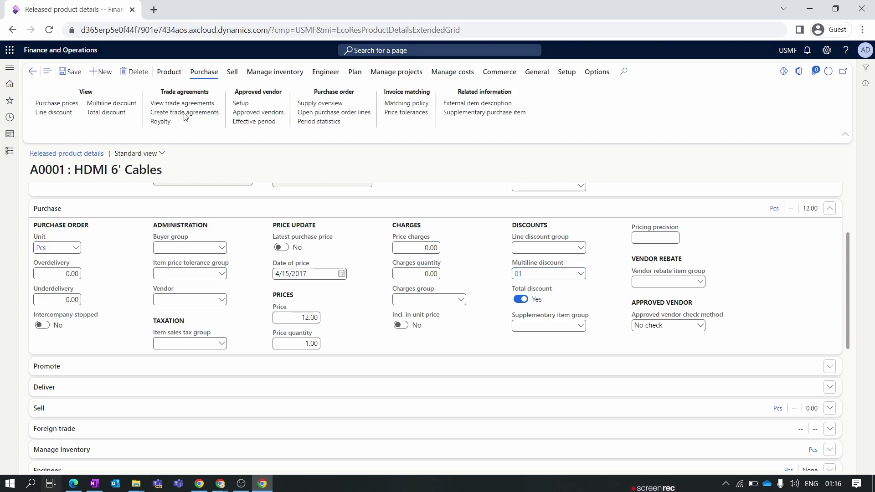
{"action": "left_click", "coordinate": [185, 113]}
{"action": "left_click", "coordinate": [85, 71]}
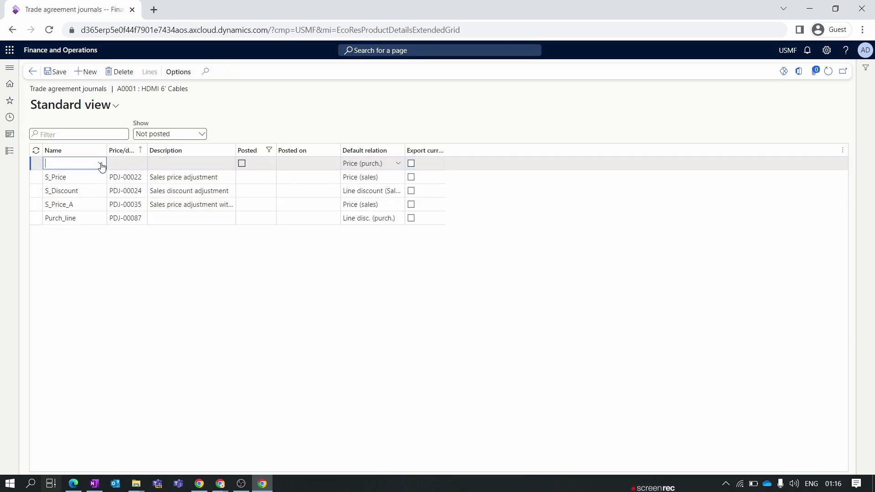
{"action": "left_click", "coordinate": [100, 163]}
{"action": "left_click", "coordinate": [90, 203]}
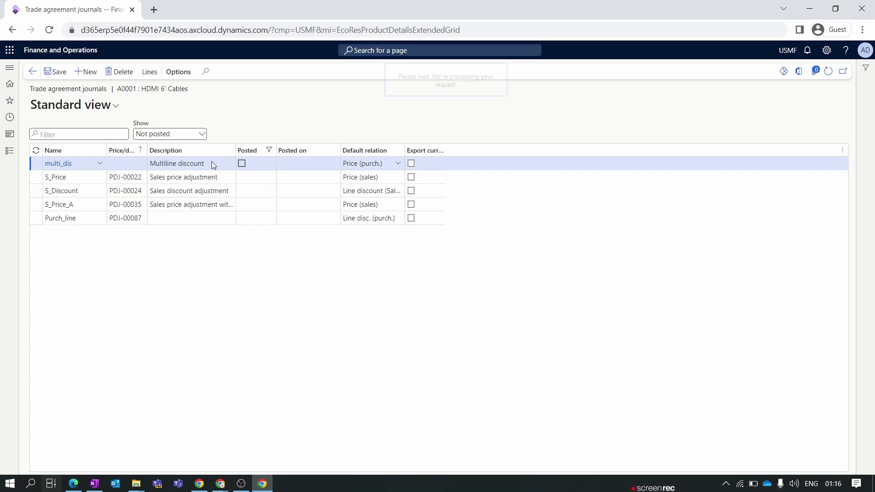
Set the journal's default relation to Multiline disc. (purch.), save it and open its lines.
{"action": "left_click", "coordinate": [398, 166]}
{"action": "left_click", "coordinate": [385, 223]}
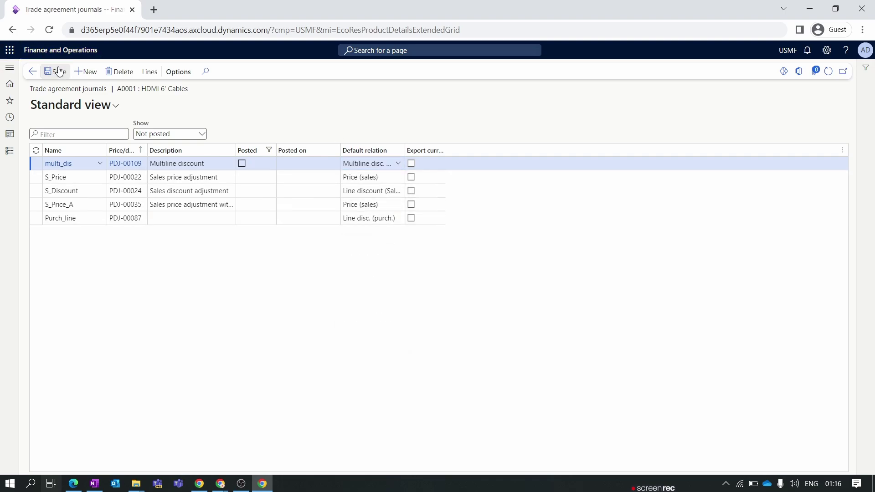
{"action": "left_click", "coordinate": [313, 119]}
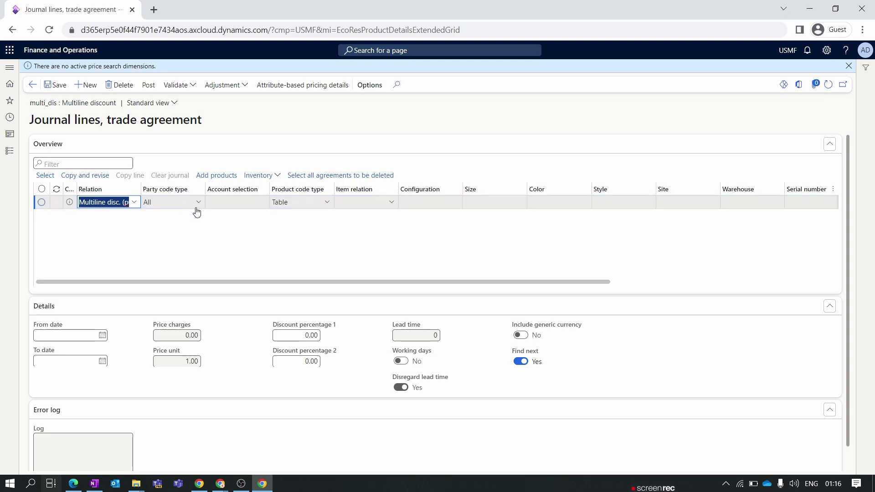
Set the journal line's party code type to Table and its account selection to vendor PVS LTD.
{"action": "left_click", "coordinate": [197, 204]}
{"action": "left_click", "coordinate": [189, 220]}
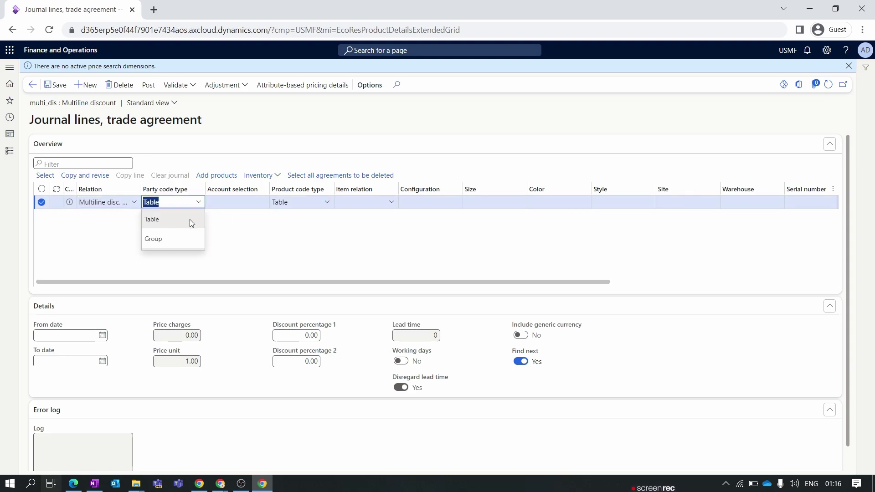
{"action": "left_click", "coordinate": [235, 205]}
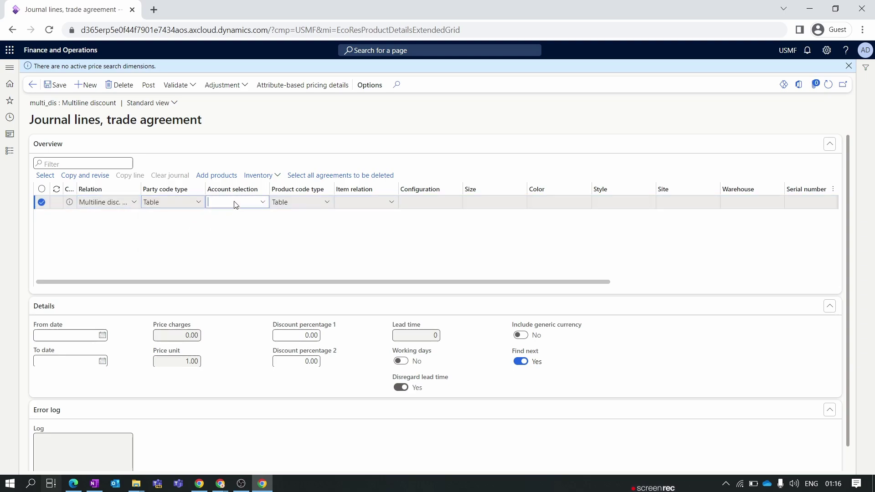
{"action": "left_click", "coordinate": [263, 202]}
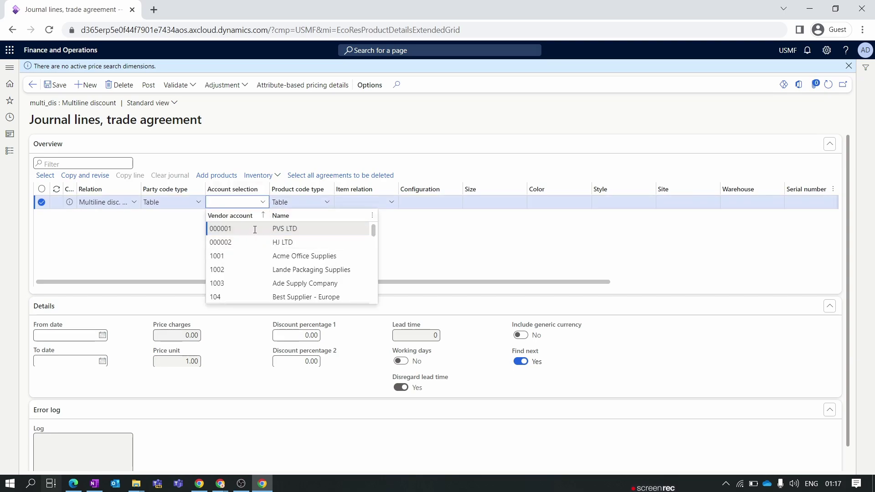
{"action": "left_click", "coordinate": [256, 230]}
{"action": "left_click", "coordinate": [69, 169]}
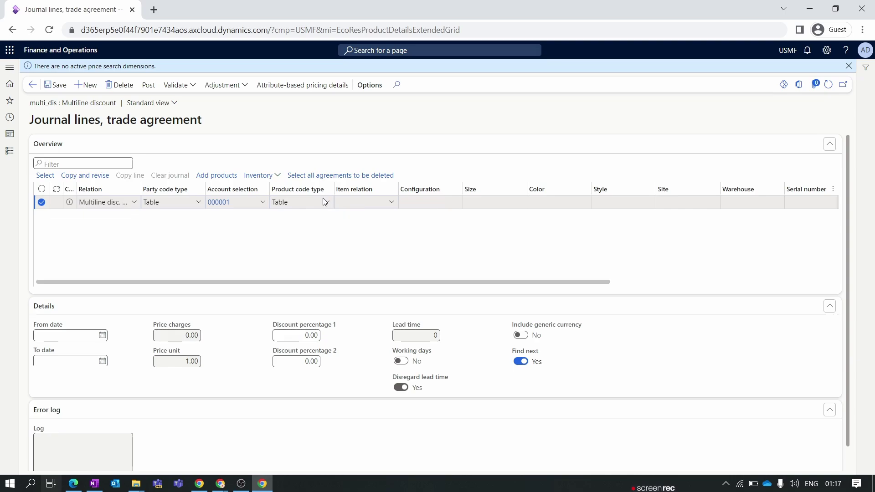
Set the line's product code type to Group and its item relation to 01 (Low margin items).
{"action": "left_click", "coordinate": [392, 205]}
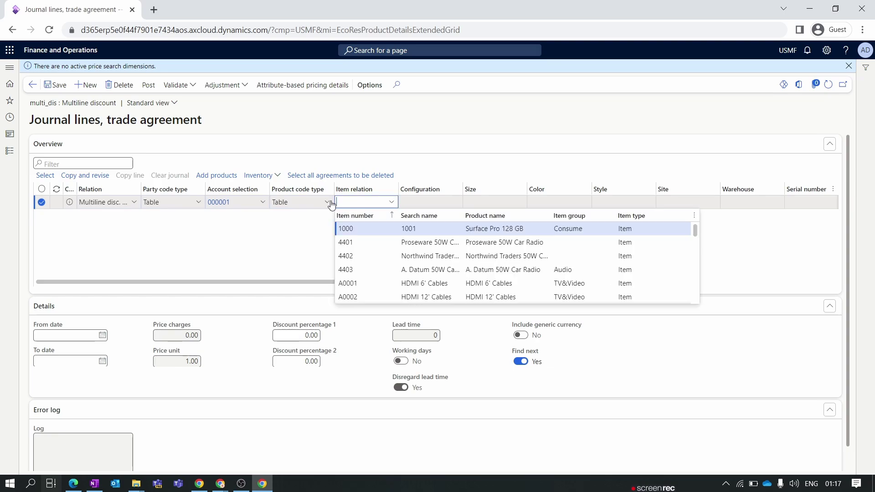
{"action": "left_click", "coordinate": [392, 205]}
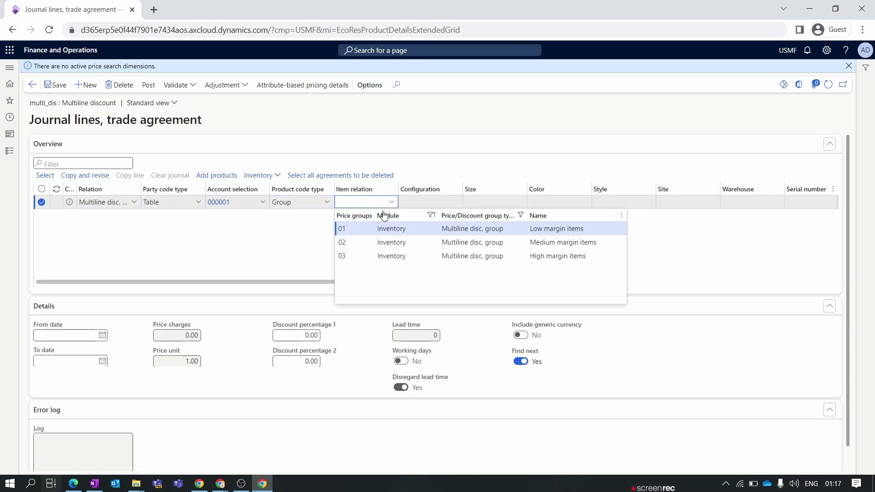
{"action": "left_click", "coordinate": [368, 228]}
{"action": "left_click", "coordinate": [363, 247]}
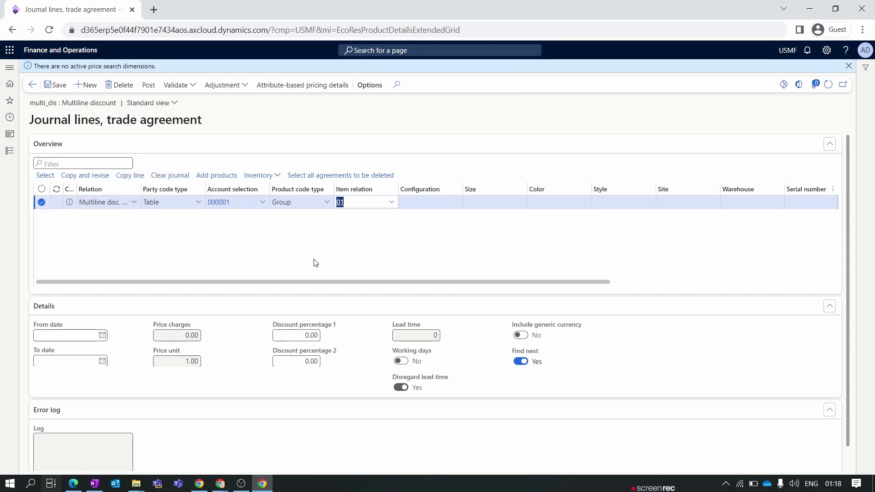
Set the journal line's Discount percentage 1 to 5.
{"action": "scroll", "coordinate": [385, 285], "scroll_direction": "right", "scroll_amount": 5}
{"action": "left_click", "coordinate": [281, 338]}
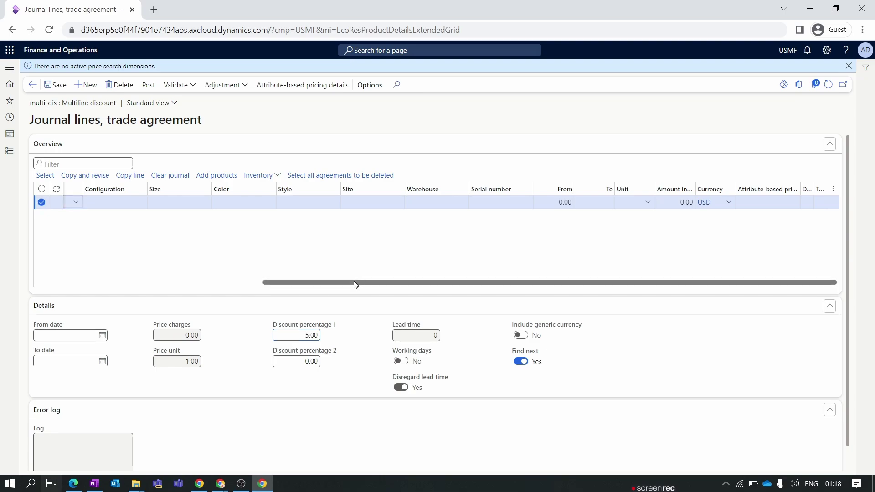
{"action": "left_click_drag", "start_coordinate": [356, 284], "coordinate": [50, 287]}
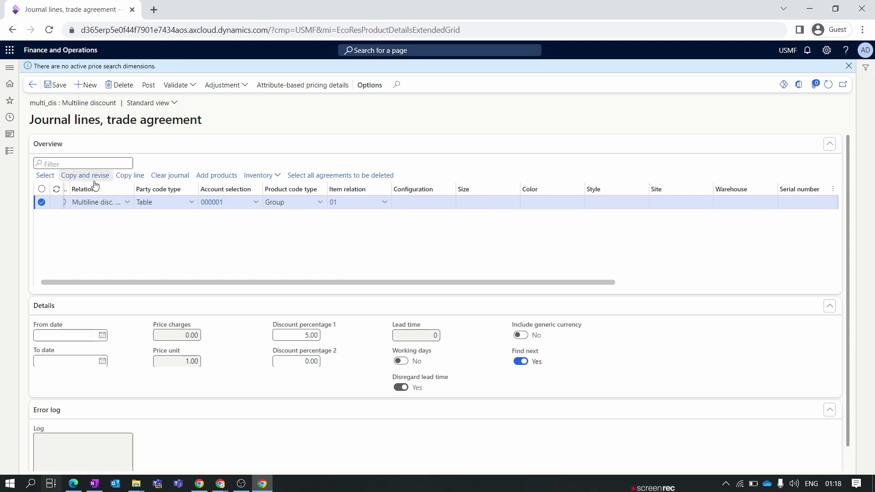
Copy the journal line and set one line's quantity range from 1 to 101.
{"action": "left_click", "coordinate": [130, 175]}
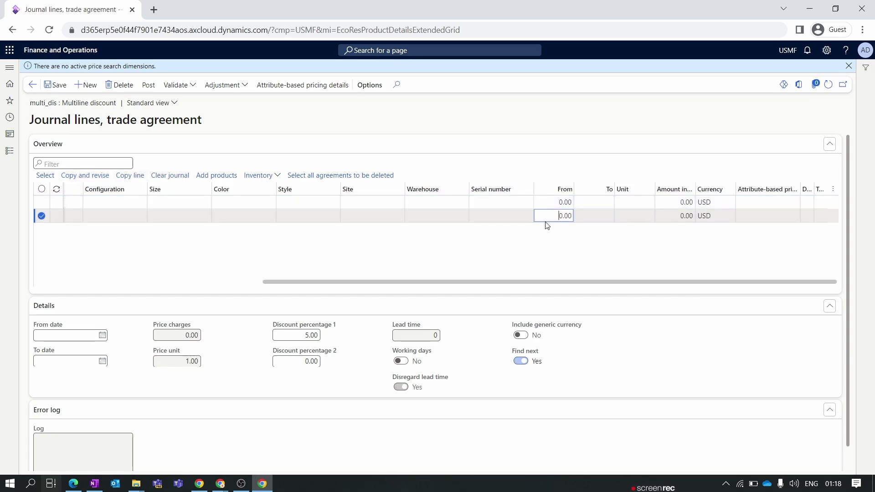
{"action": "key", "text": "Delete"}
{"action": "type", "text": "1"}
{"action": "key", "text": "Tab"}
{"action": "type", "text": "101"}
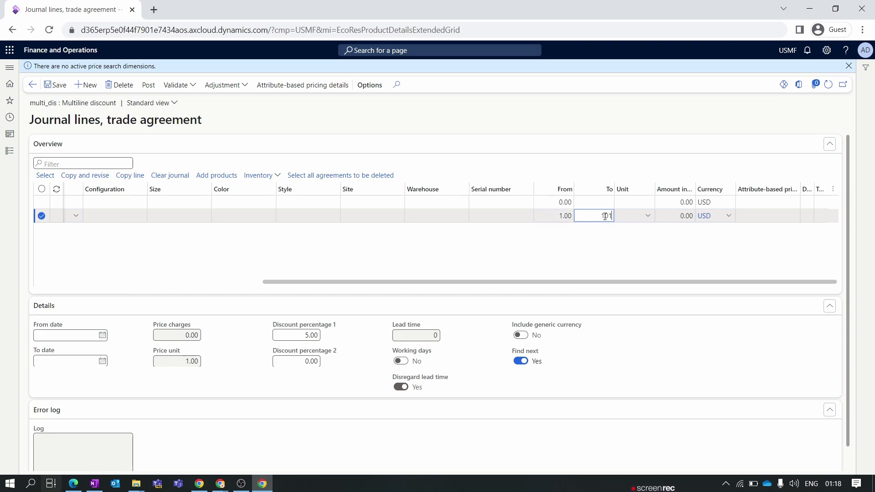
Set the other line's quantity range from 101 to 201 and its Discount percentage 1 to 10.
{"action": "left_click", "coordinate": [562, 206]}
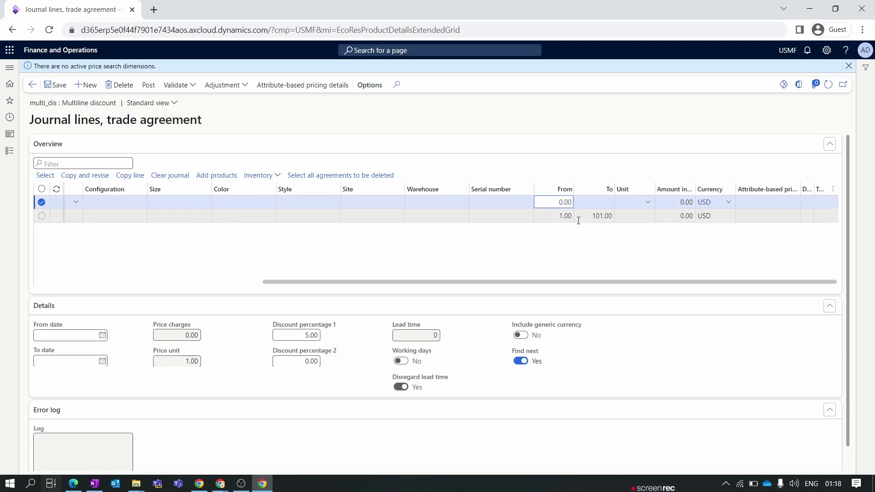
{"action": "key", "text": "Delete"}
{"action": "type", "text": "101"}
{"action": "left_click", "coordinate": [600, 202]}
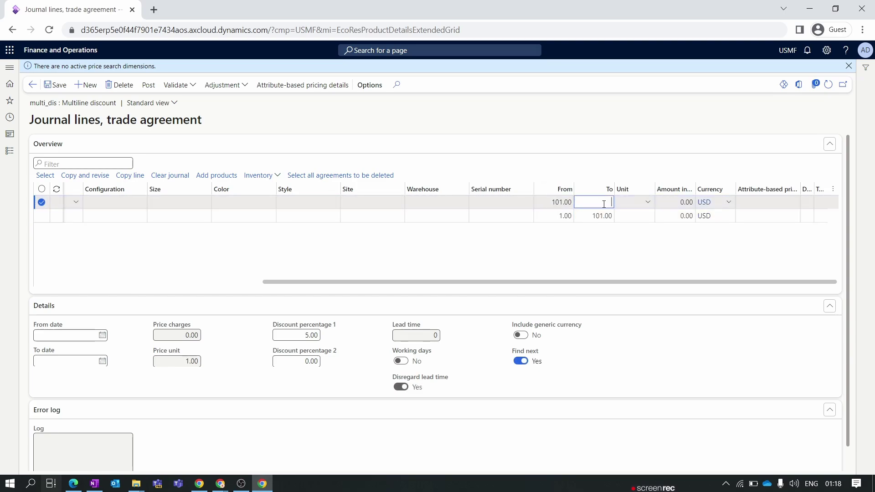
{"action": "type", "text": "202"}
{"action": "key", "text": "BackSpace"}
{"action": "type", "text": "1"}
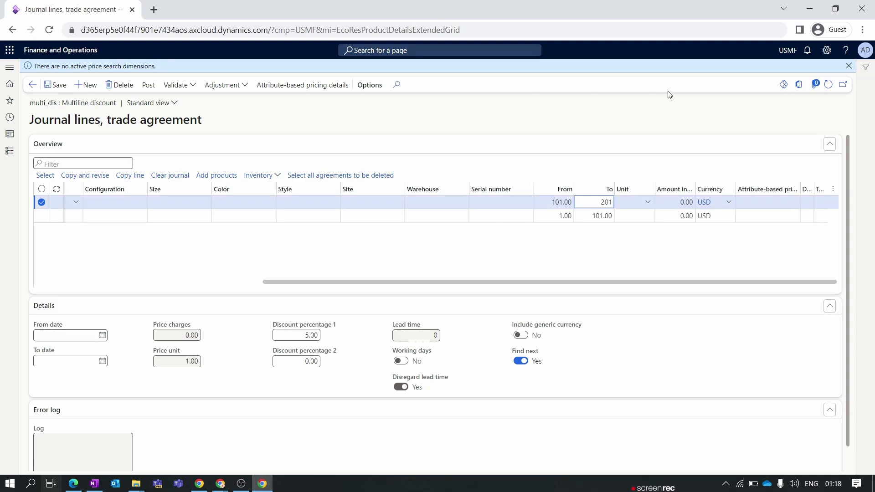
{"action": "left_click", "coordinate": [500, 202]}
{"action": "left_click", "coordinate": [306, 335]}
{"action": "type", "text": "10"}
Copy the 10 percent line and set the copy's quantity range from 201 to 501.
{"action": "left_click", "coordinate": [130, 175]}
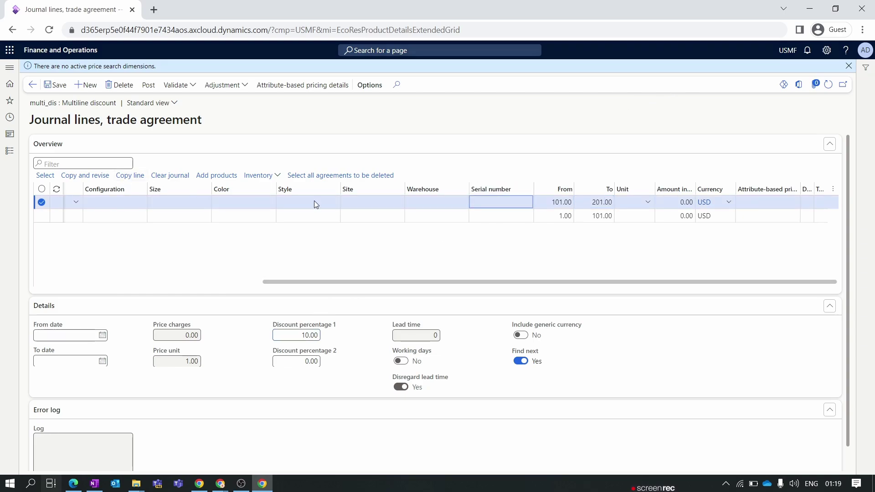
{"action": "scroll", "coordinate": [462, 241], "scroll_direction": "right", "scroll_amount": 5}
{"action": "left_click", "coordinate": [553, 202]}
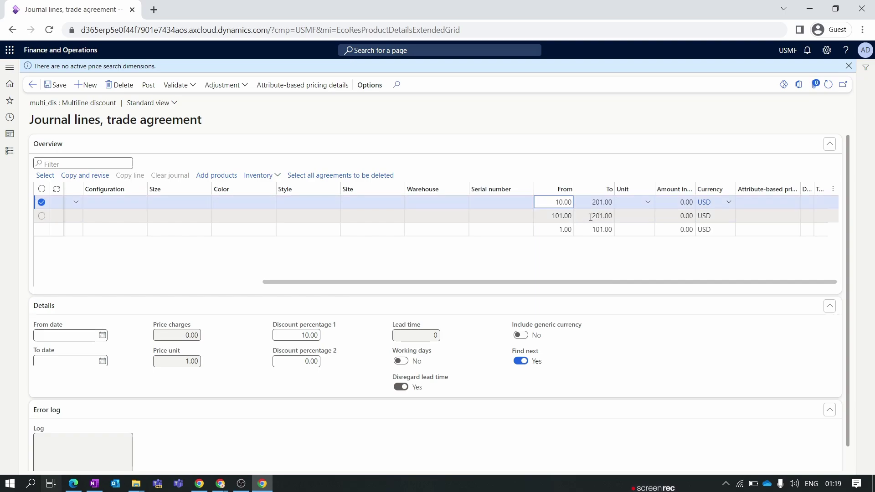
{"action": "type", "text": "201"}
{"action": "double_click", "coordinate": [592, 202]}
{"action": "type", "text": "50"}
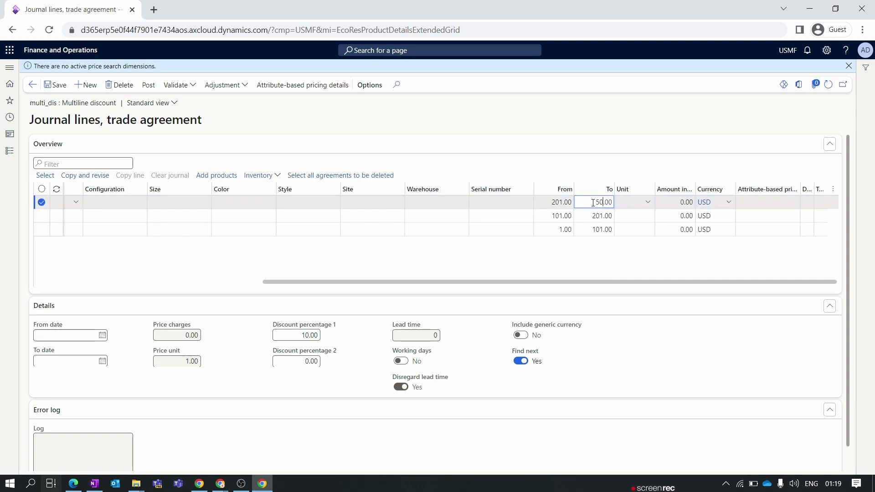
{"action": "type", "text": "1"}
{"action": "key", "text": "Tab"}
{"action": "key", "text": "shift+Tab"}
{"action": "key", "text": "shift+Tab"}
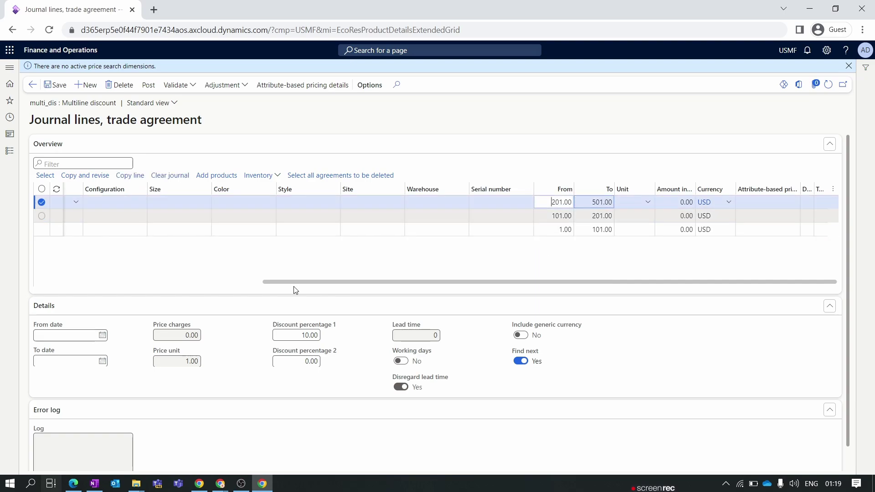
Change the Discount percentage 1 of the 201 to 501 quantity line.
{"action": "left_click", "coordinate": [290, 335]}
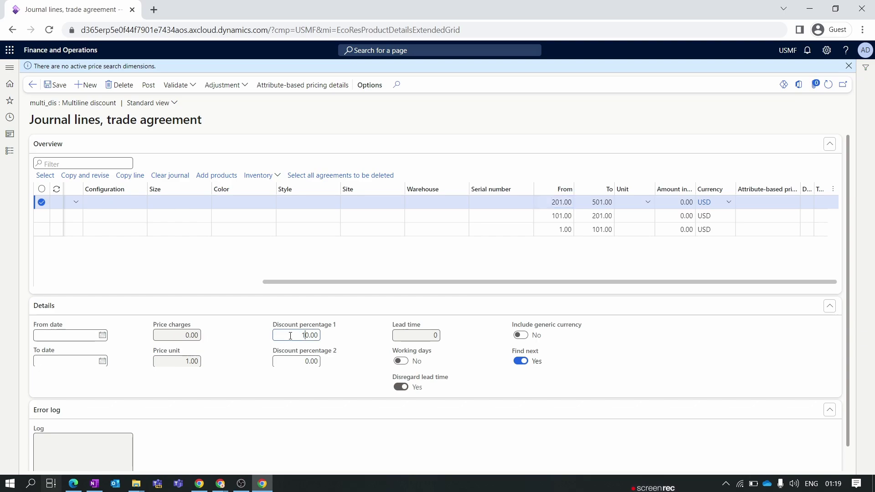
{"action": "key", "text": "BackSpace"}
{"action": "type", "text": "5"}
Validate the trade agreement journal lines and post the journal.
{"action": "left_click", "coordinate": [179, 84]}
{"action": "left_click", "coordinate": [217, 102]}
{"action": "left_click", "coordinate": [150, 85]}
{"action": "key", "text": "Return"}
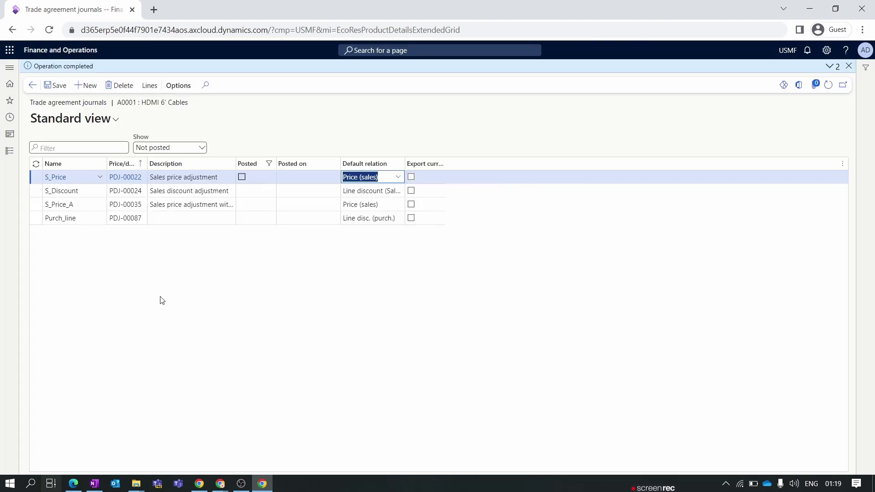
Duplicate the browser tab and open the All purchase orders list of Procurement and sourcing in the duplicate.
{"action": "right_click", "coordinate": [106, 13]}
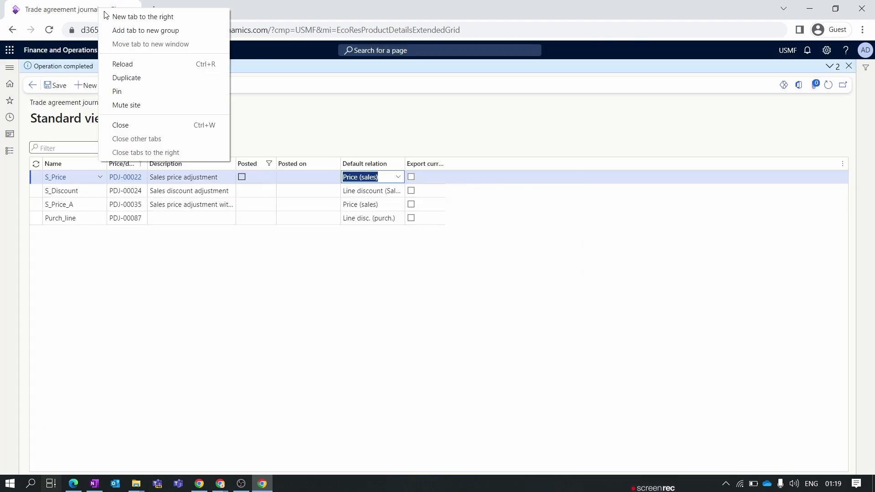
{"action": "left_click", "coordinate": [156, 82]}
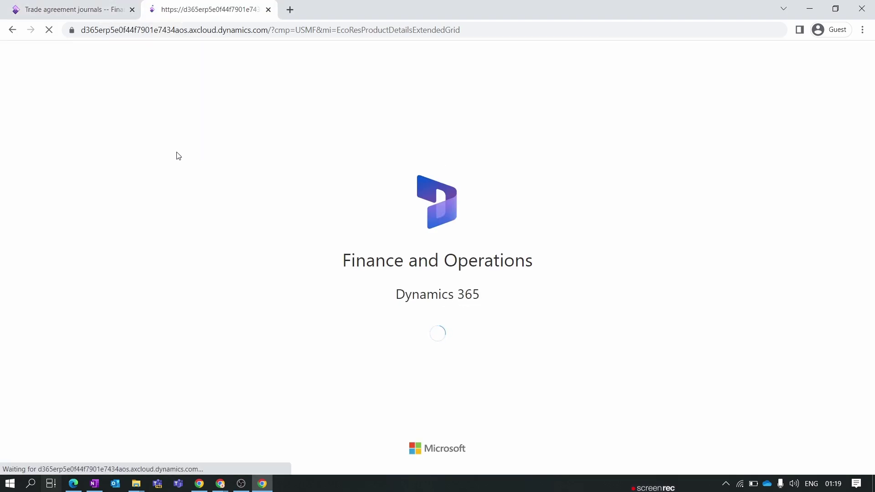
{"action": "left_click", "coordinate": [10, 151]}
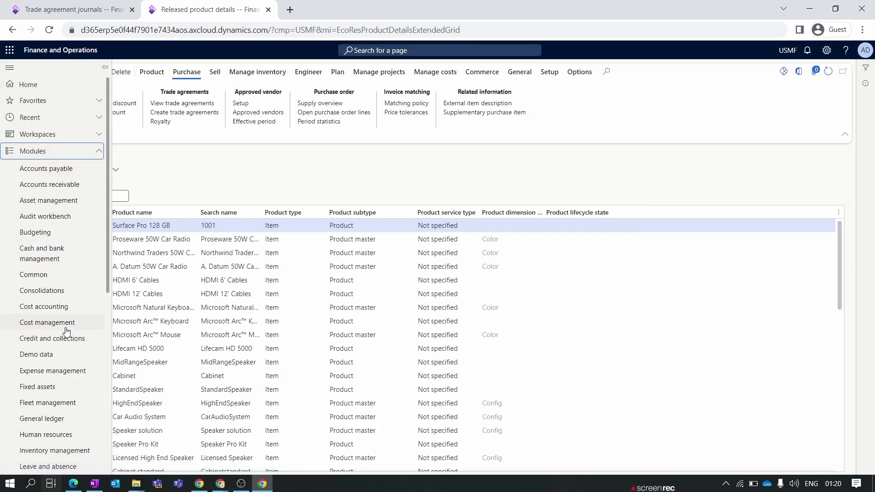
{"action": "scroll", "coordinate": [66, 330], "scroll_direction": "down", "scroll_amount": 7}
{"action": "left_click", "coordinate": [69, 277]}
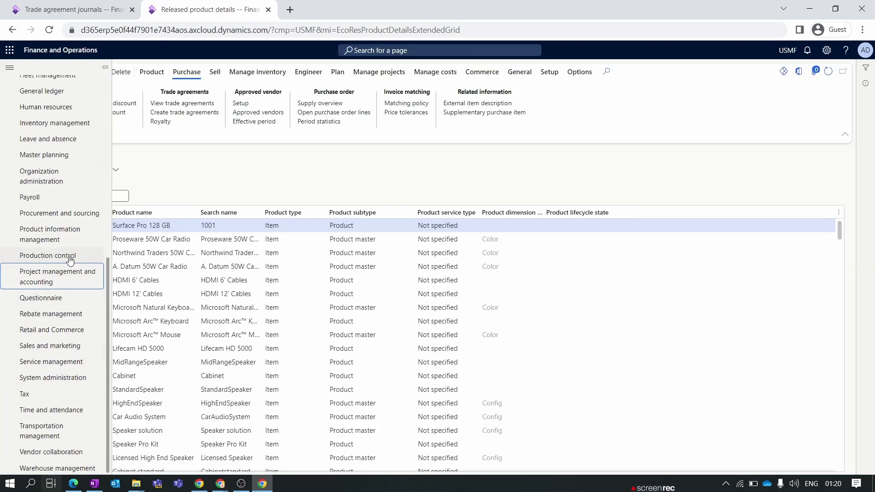
{"action": "left_click", "coordinate": [59, 213]}
{"action": "left_click", "coordinate": [137, 111]}
{"action": "left_click", "coordinate": [154, 132]}
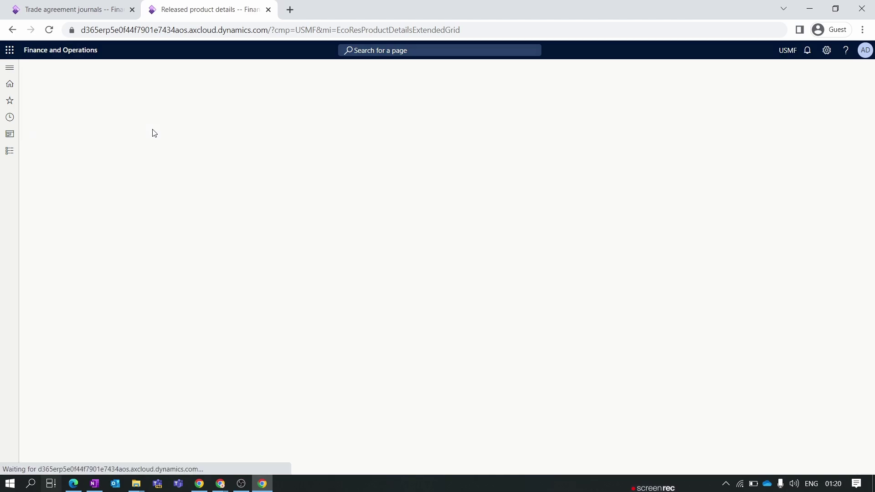
Create a purchase order for vendor PVS LTD with warehouse 11-GIT.
{"action": "left_click", "coordinate": [85, 71]}
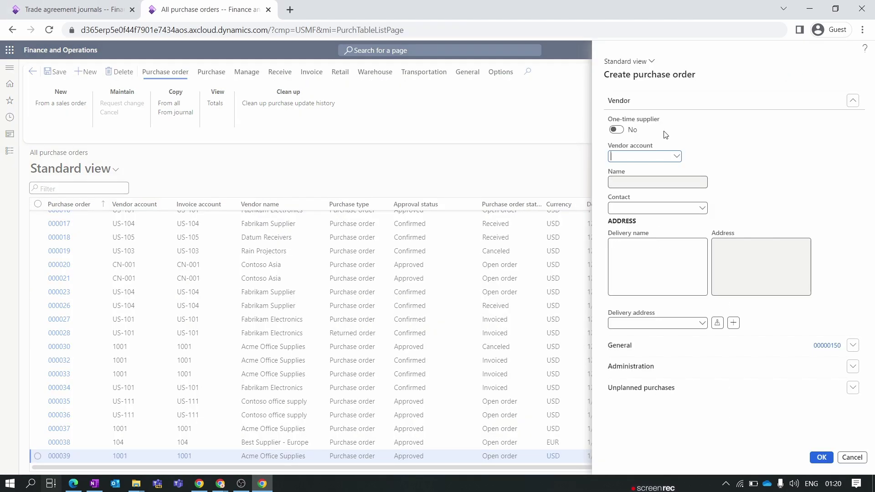
{"action": "left_click", "coordinate": [677, 157]}
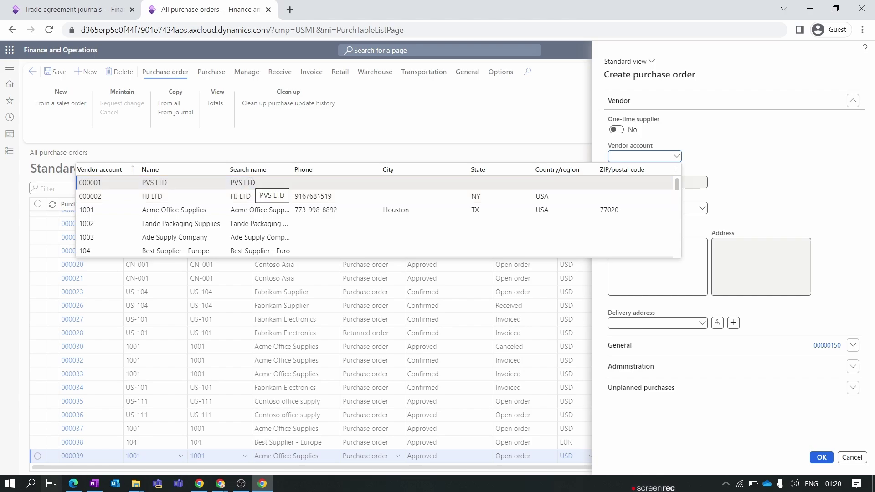
{"action": "left_click", "coordinate": [221, 182]}
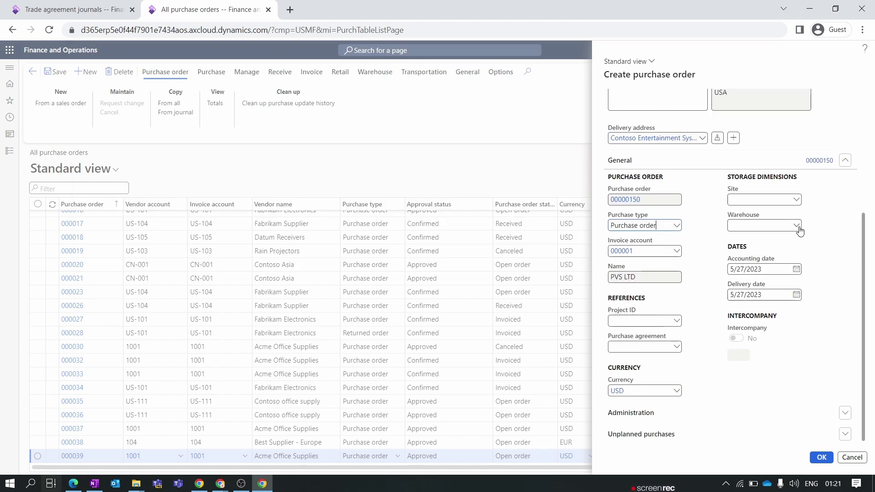
{"action": "left_click", "coordinate": [797, 227]}
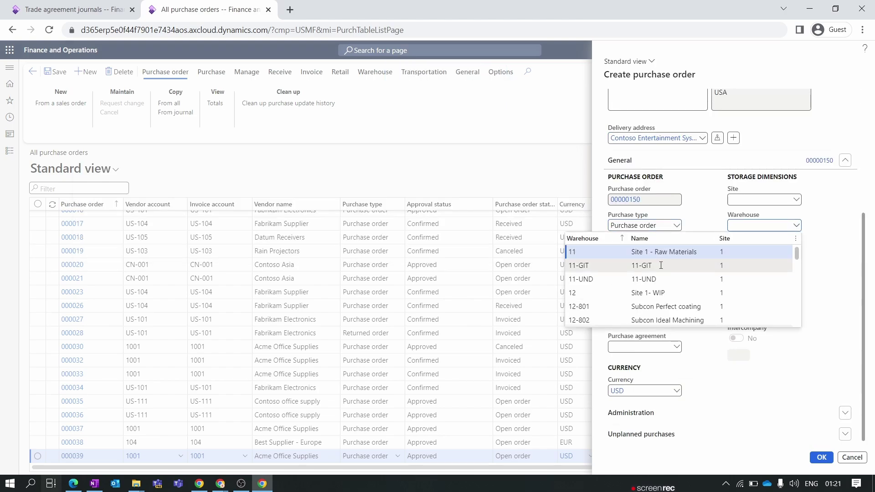
{"action": "scroll", "coordinate": [670, 280], "scroll_direction": "down", "scroll_amount": 3}
{"action": "scroll", "coordinate": [668, 273], "scroll_direction": "up", "scroll_amount": 3}
{"action": "left_click", "coordinate": [668, 266]}
{"action": "left_click", "coordinate": [821, 457]}
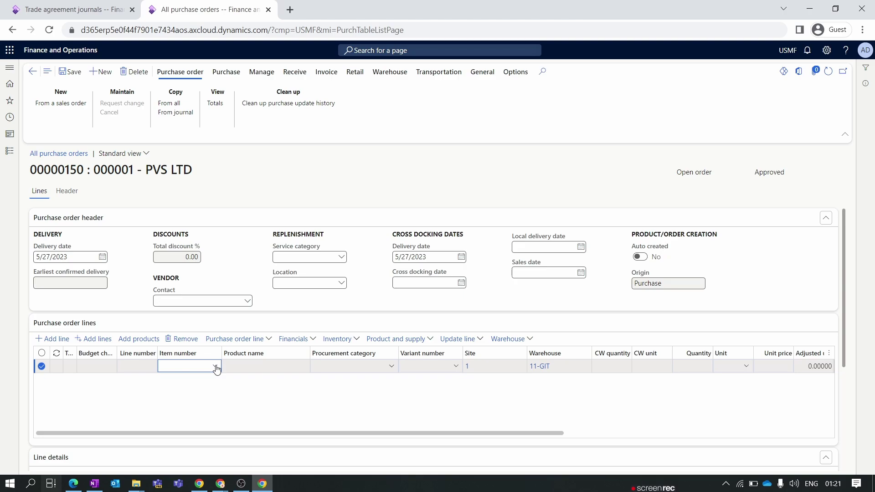
Enter item A0001 on the empty purchase order line and check its discount fields.
{"action": "left_click", "coordinate": [217, 367]}
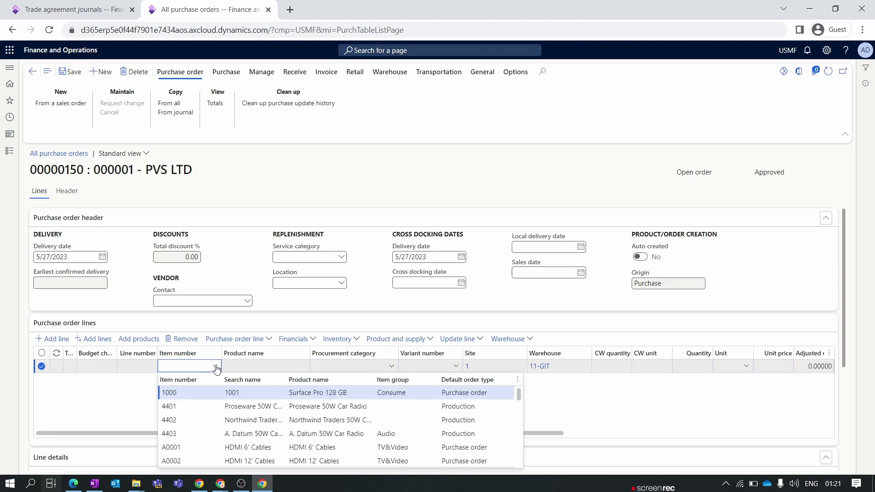
{"action": "left_click", "coordinate": [207, 447]}
{"action": "left_click", "coordinate": [449, 433]}
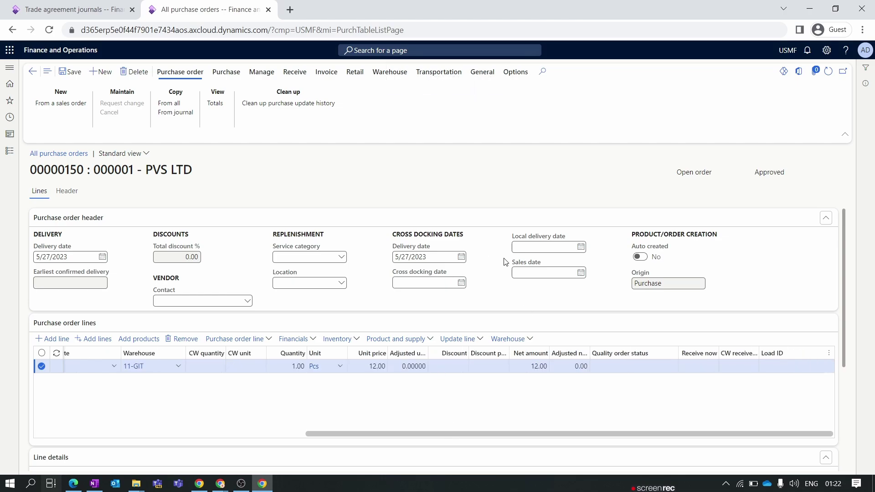
{"action": "left_click", "coordinate": [481, 365]}
{"action": "left_click", "coordinate": [463, 368]}
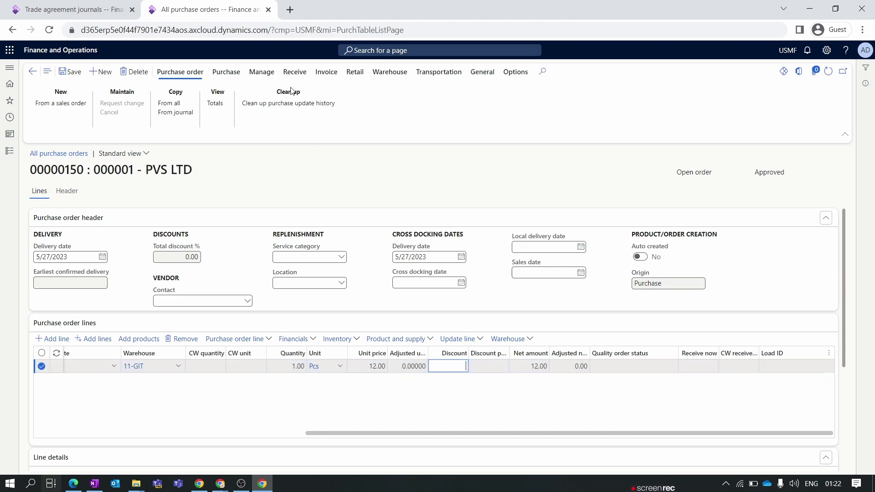
Calculate the multiline discount for the purchase order and check the line's discount.
{"action": "left_click", "coordinate": [224, 73]}
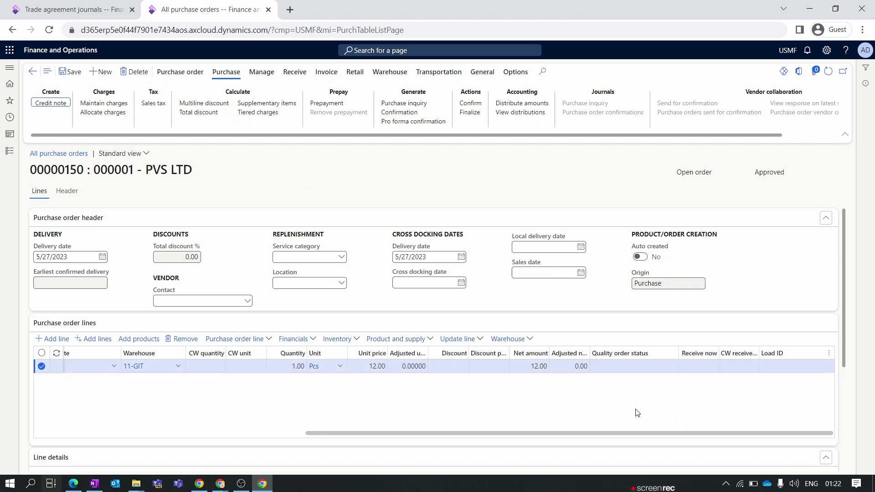
{"action": "left_click", "coordinate": [194, 105]}
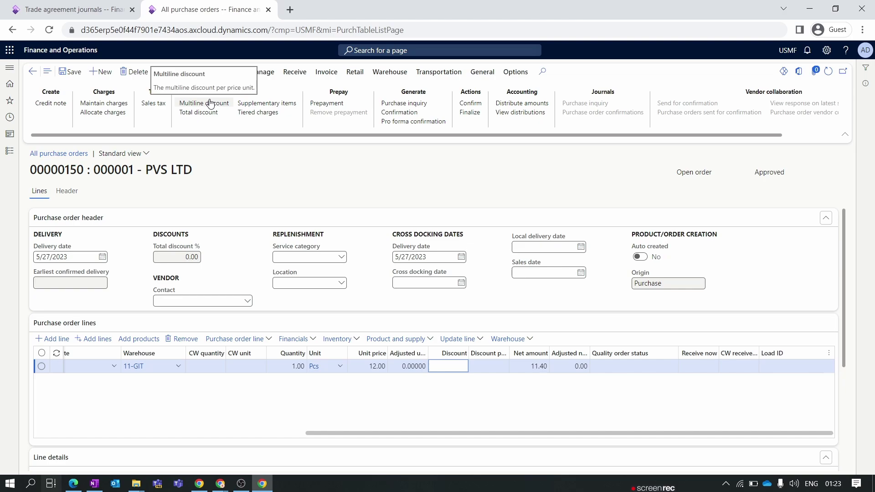
{"action": "left_click", "coordinate": [440, 366]}
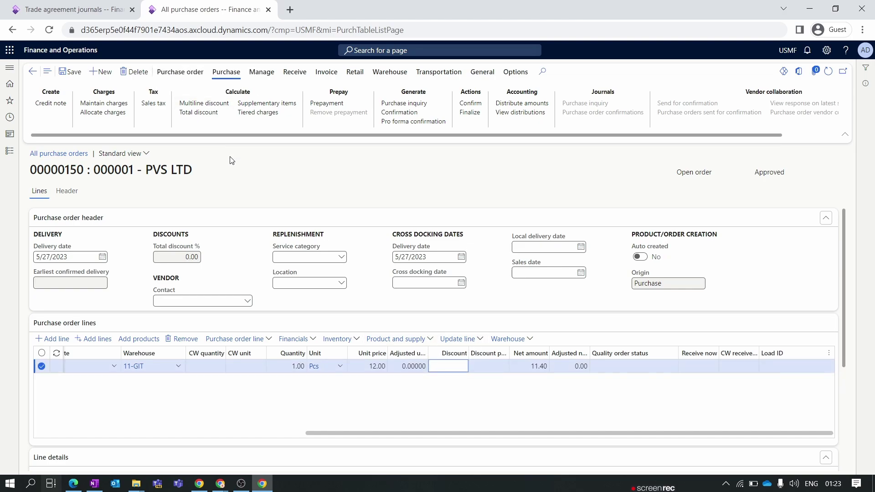
Open the Prices page of the Procurement and sourcing parameters in the trade agreement journals browser tab.
{"action": "left_click", "coordinate": [59, 9]}
{"action": "left_click", "coordinate": [9, 150]}
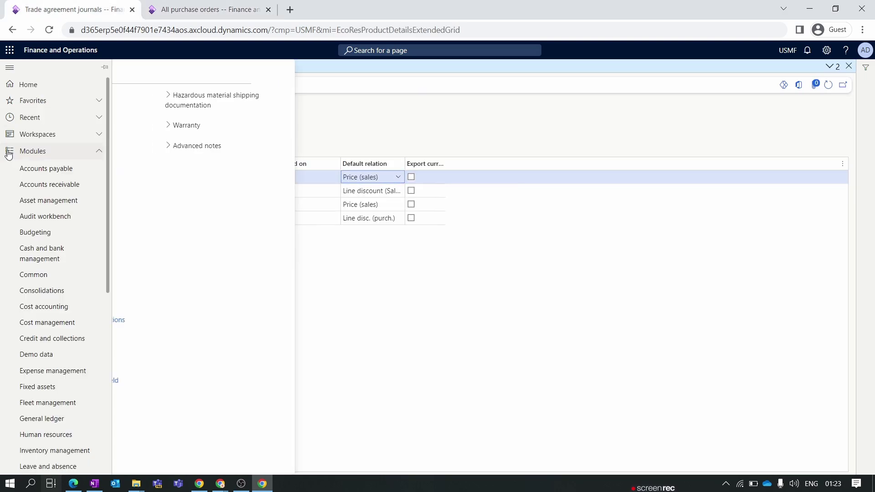
{"action": "scroll", "coordinate": [50, 273], "scroll_direction": "down", "scroll_amount": 5}
{"action": "left_click", "coordinate": [50, 233]}
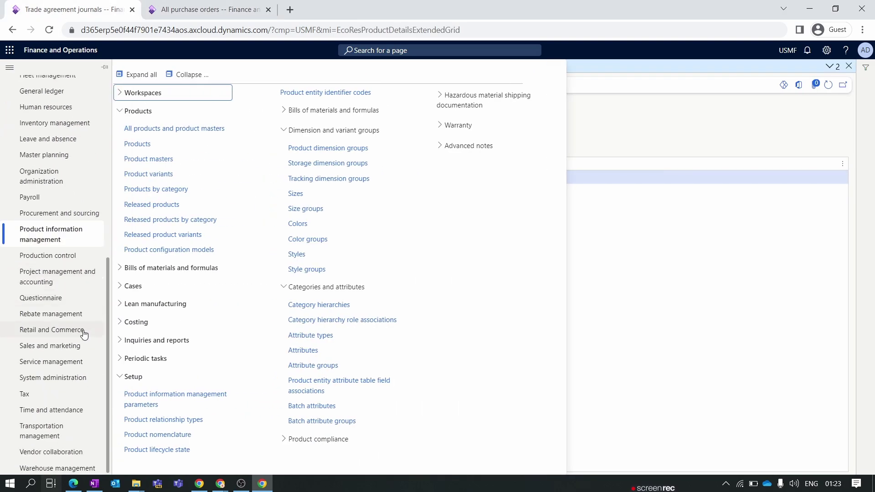
{"action": "left_click", "coordinate": [62, 216]}
{"action": "left_click", "coordinate": [137, 394]}
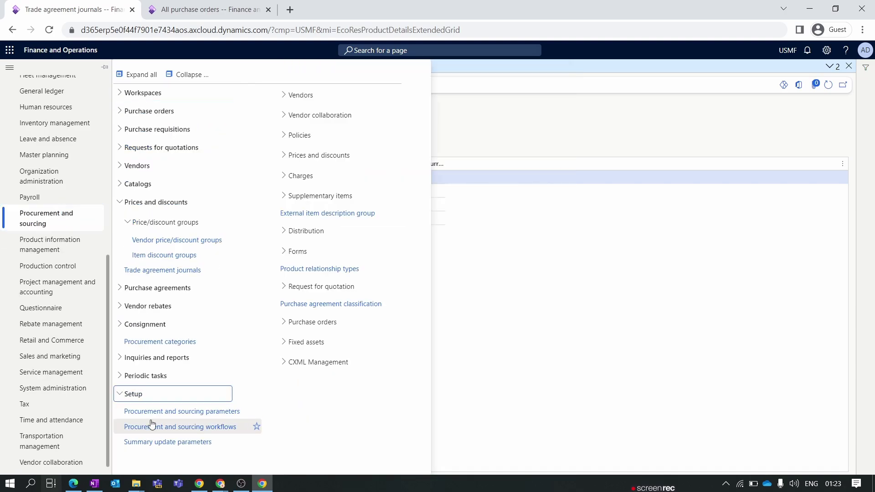
{"action": "left_click", "coordinate": [162, 410]}
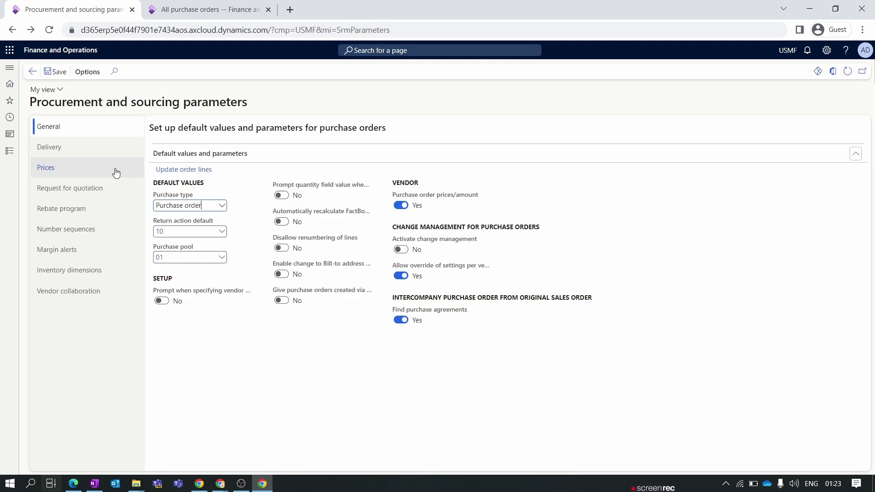
{"action": "left_click", "coordinate": [115, 170]}
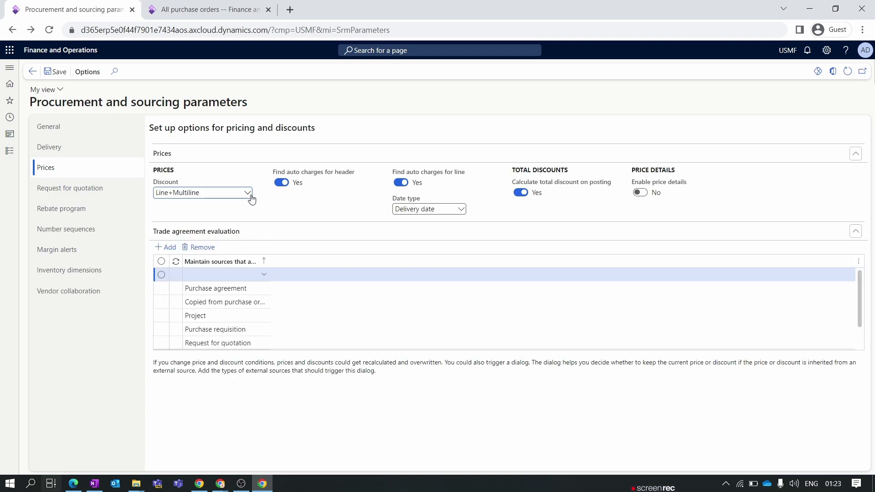
Review the Discount calculation options under Prices and choose Line+Multiline.
{"action": "left_click", "coordinate": [250, 195]}
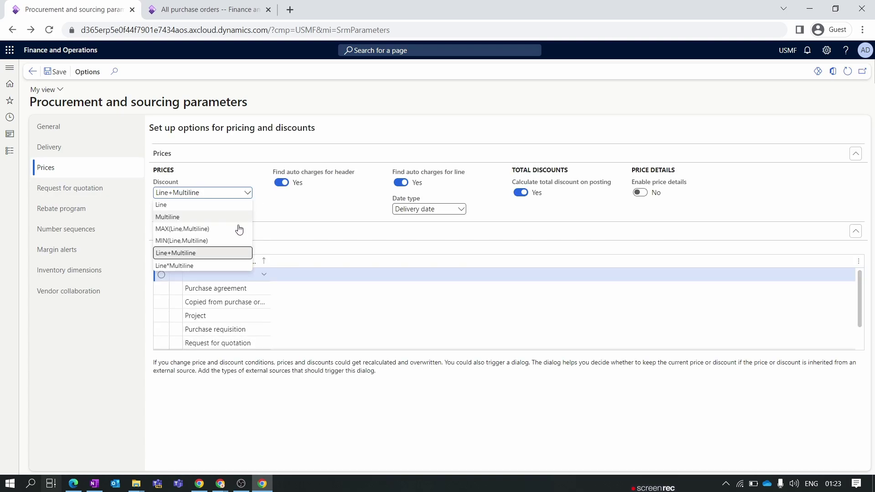
{"action": "left_click", "coordinate": [221, 258]}
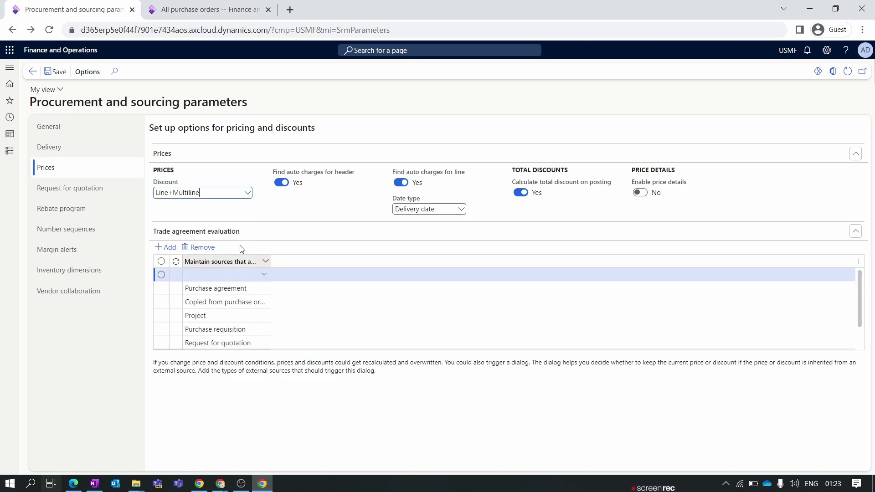
{"action": "left_click", "coordinate": [248, 195]}
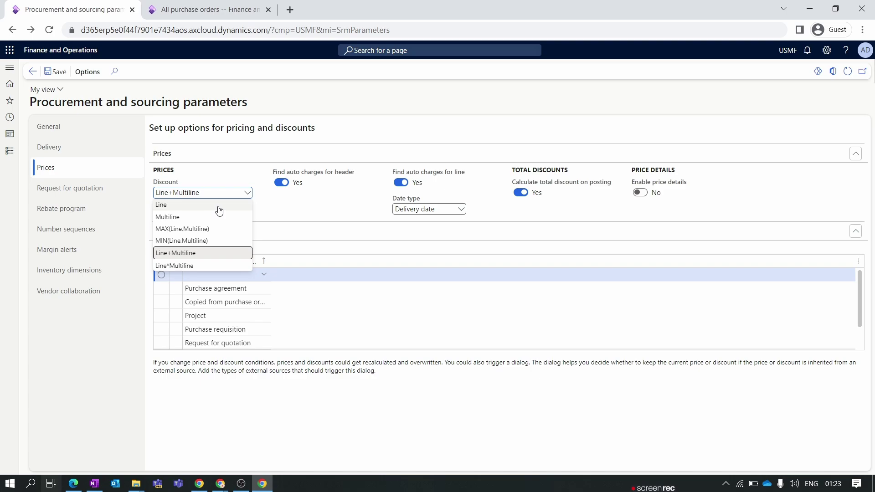
{"action": "left_click", "coordinate": [209, 254]}
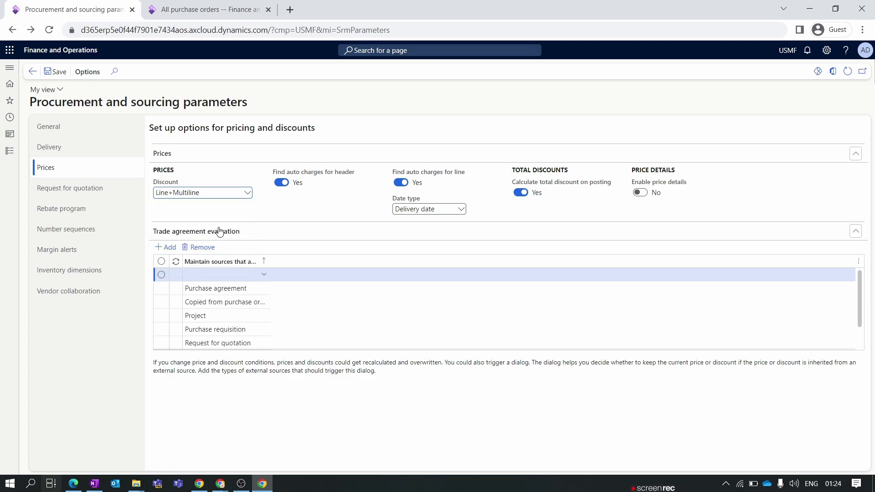
{"action": "left_click", "coordinate": [214, 15]}
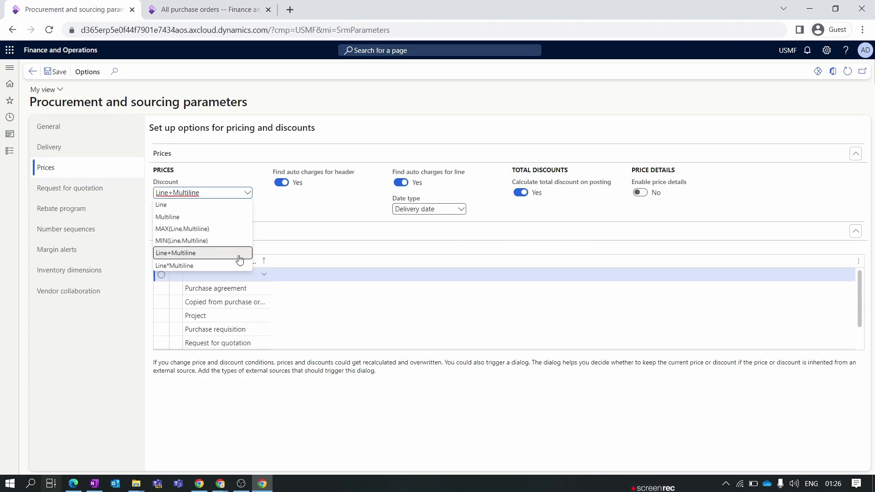
{"action": "left_click", "coordinate": [240, 253]}
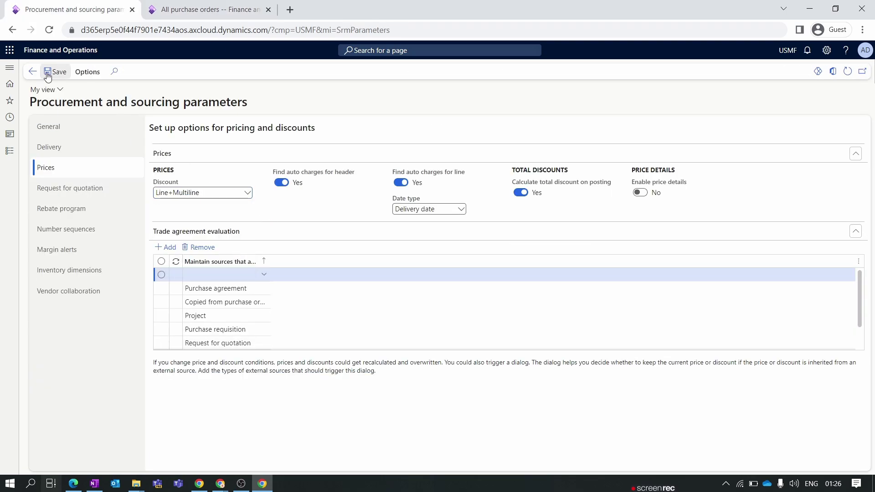
Return to the purchase order and check the line's discount percent and net amount.
{"action": "left_click", "coordinate": [263, 4]}
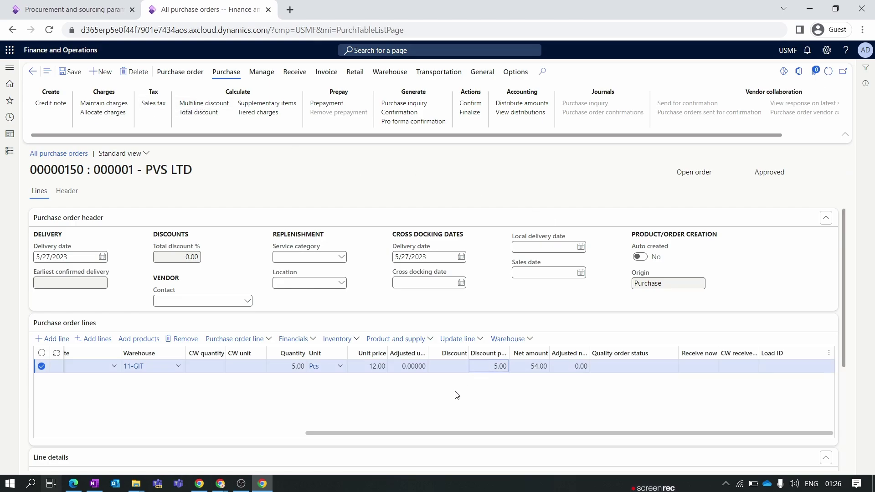
{"action": "left_click", "coordinate": [499, 365]}
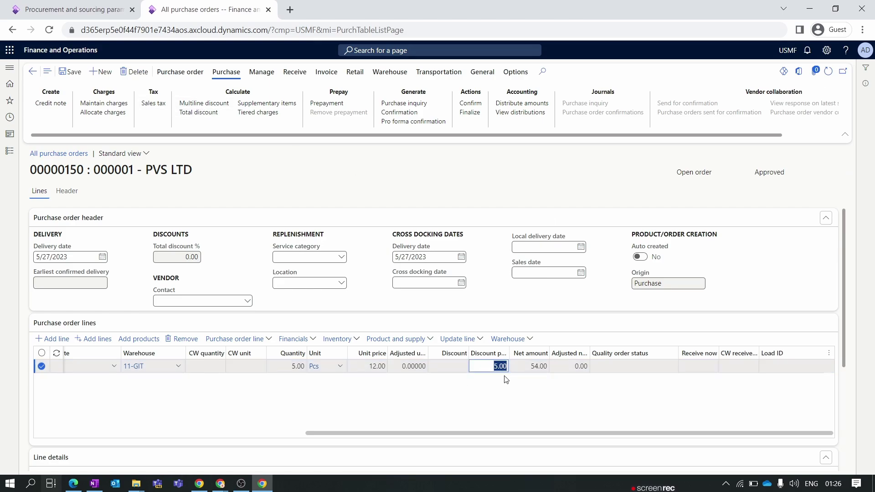
{"action": "left_click_drag", "start_coordinate": [470, 431], "coordinate": [523, 423]}
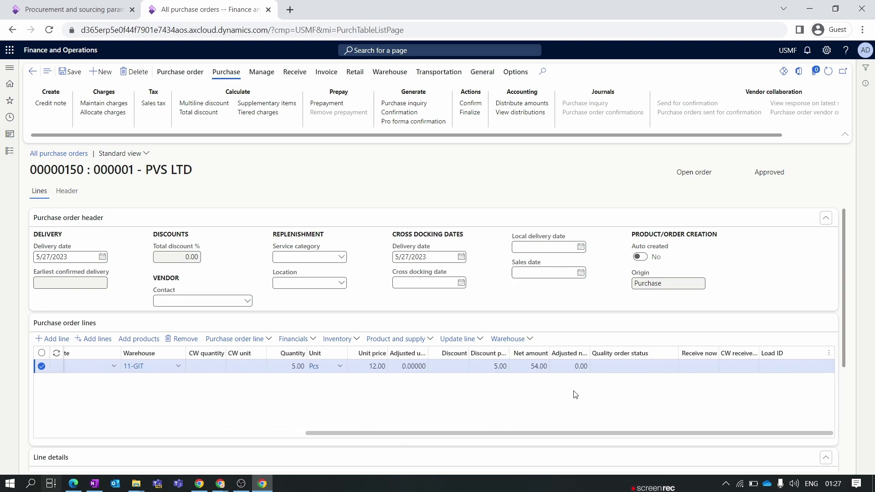
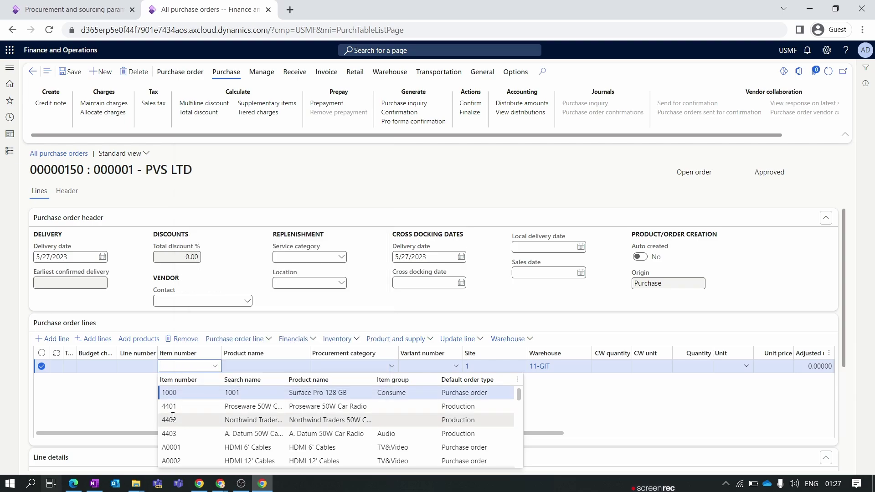
Enter item 1000 on the empty purchase order line with a quantity of 60.
{"action": "left_click", "coordinate": [197, 395]}
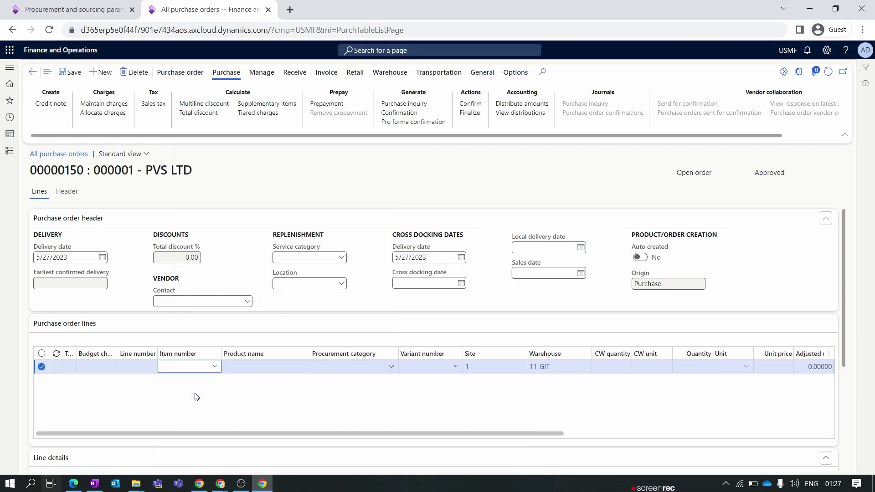
{"action": "left_click_drag", "start_coordinate": [469, 433], "coordinate": [534, 438]}
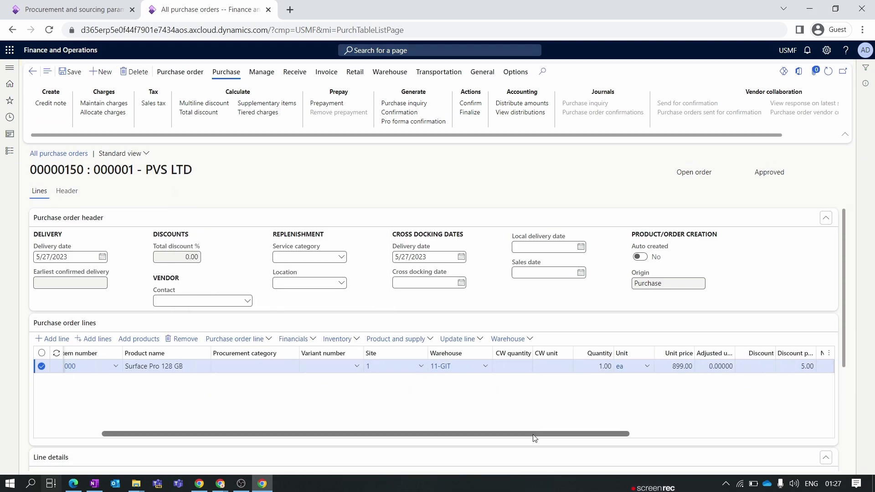
{"action": "left_click", "coordinate": [606, 366]}
{"action": "type", "text": "60"}
{"action": "left_click", "coordinate": [542, 398]}
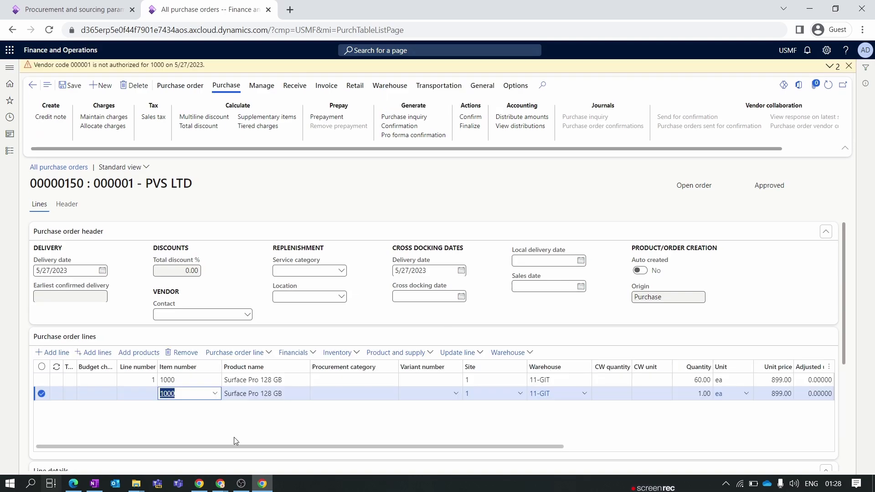
Set the quantity of the second item 1000 line to 70.
{"action": "left_click_drag", "start_coordinate": [236, 446], "coordinate": [405, 446]}
{"action": "left_click", "coordinate": [360, 395]}
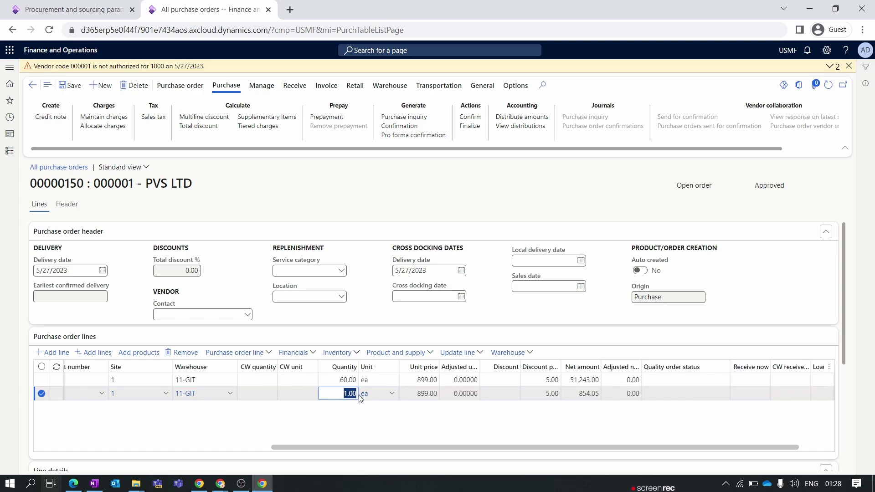
{"action": "type", "text": "70"}
{"action": "left_click", "coordinate": [545, 410]}
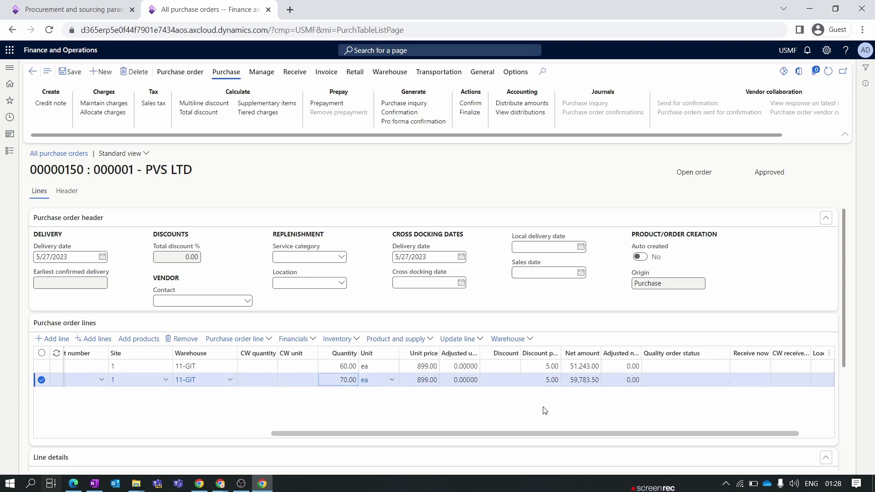
Dismiss the vendor authorization message and review the quantities and discount percents of both item 1000 lines.
{"action": "left_click", "coordinate": [328, 380]}
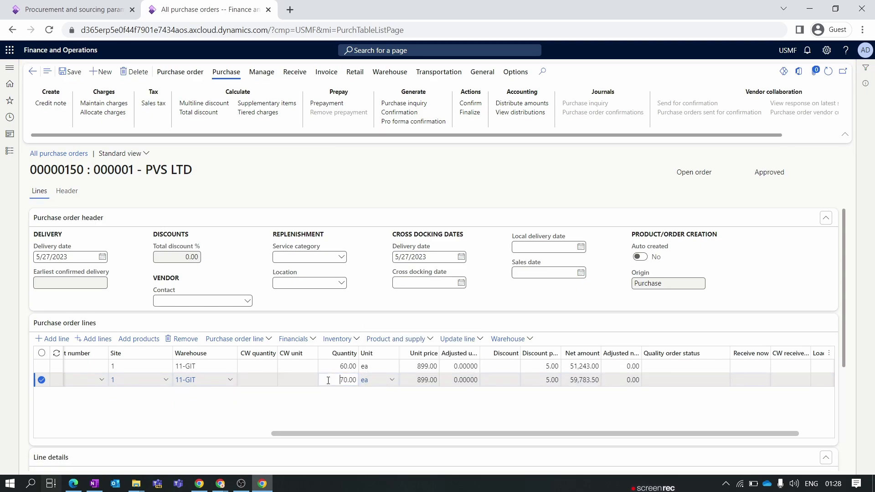
{"action": "left_click", "coordinate": [329, 370]}
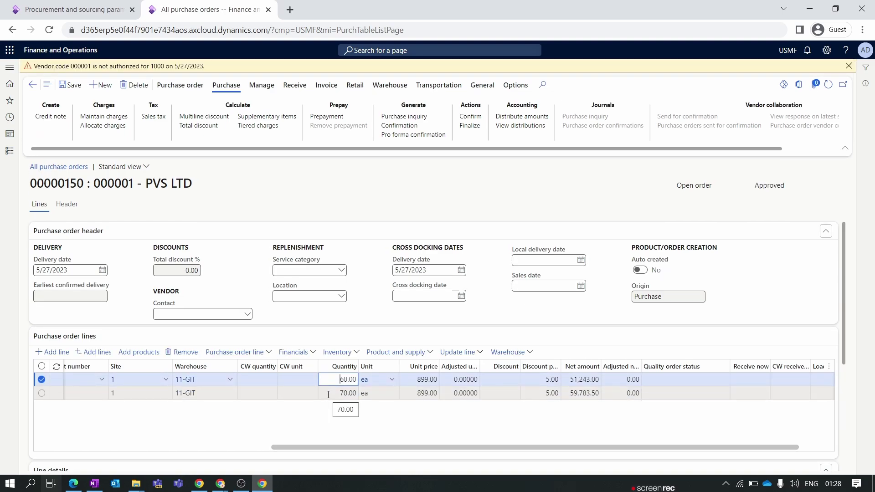
{"action": "left_click", "coordinate": [328, 394]}
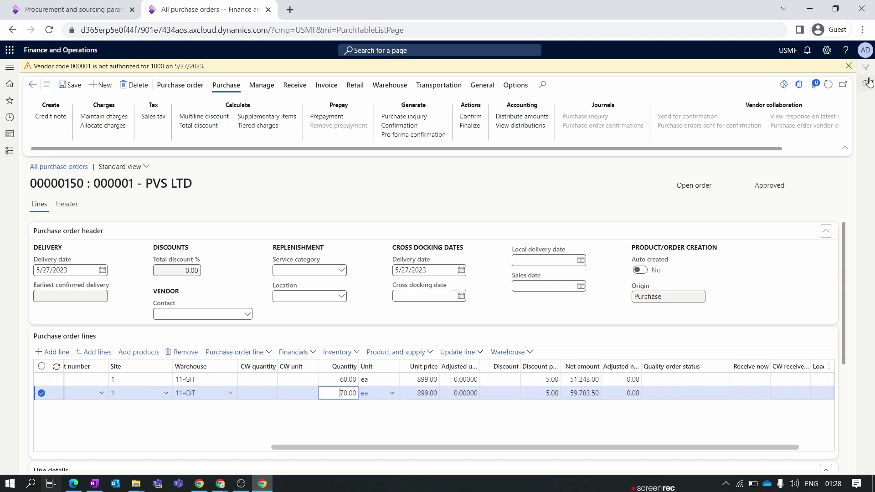
{"action": "left_click", "coordinate": [848, 66]}
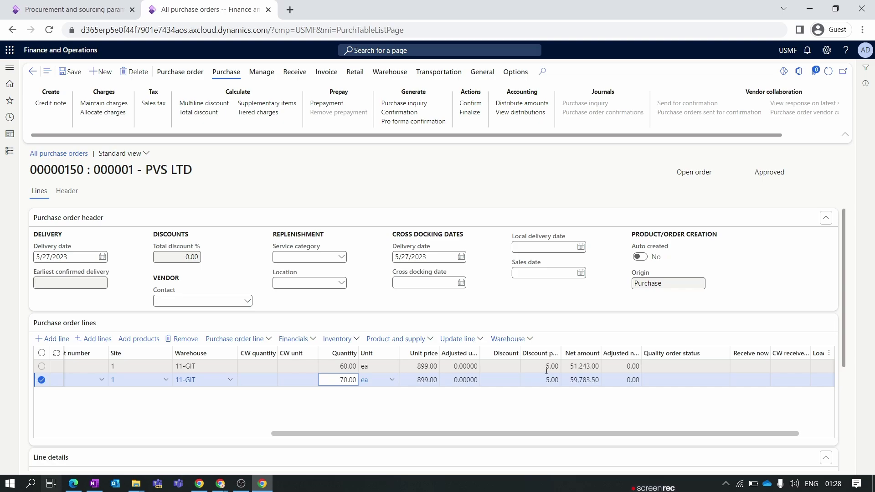
{"action": "left_click", "coordinate": [542, 405]}
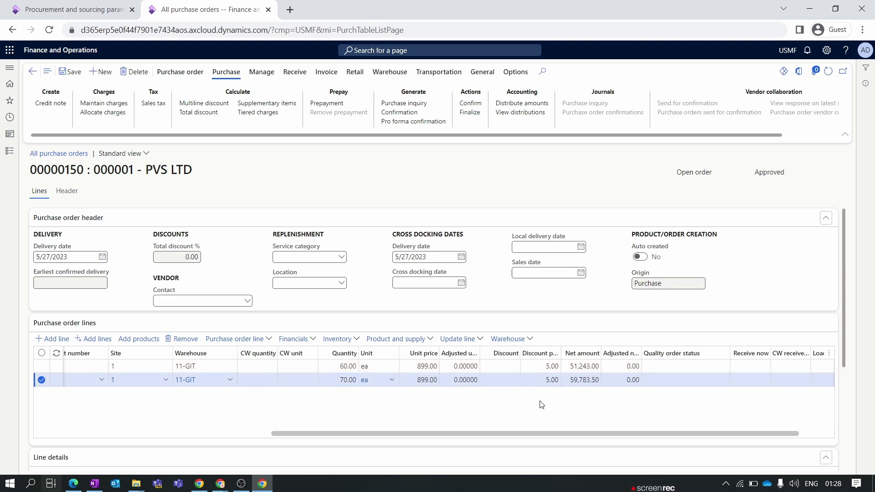
Add two purchase order lines for item A0001 with quantities of 60 and 70.
{"action": "left_click_drag", "start_coordinate": [506, 433], "coordinate": [2, 462]}
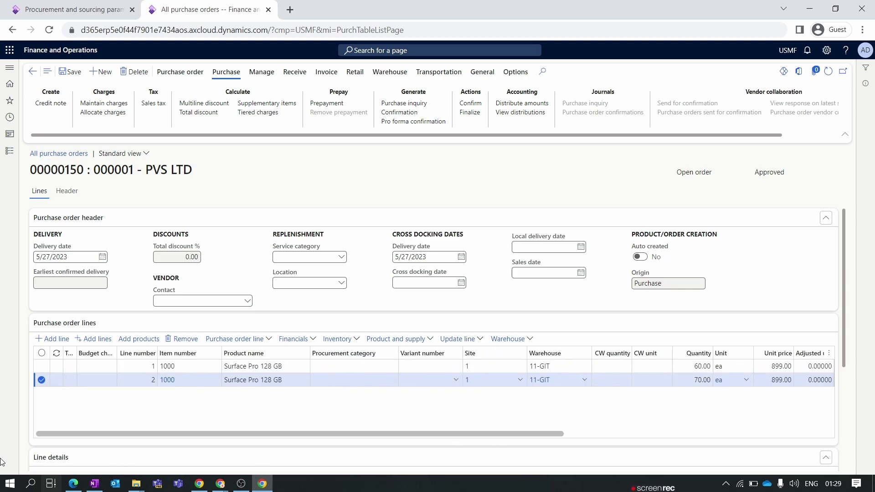
{"action": "left_click", "coordinate": [230, 410]}
{"action": "type", "text": "A0001"}
{"action": "left_click", "coordinate": [699, 394]}
{"action": "type", "text": "60"}
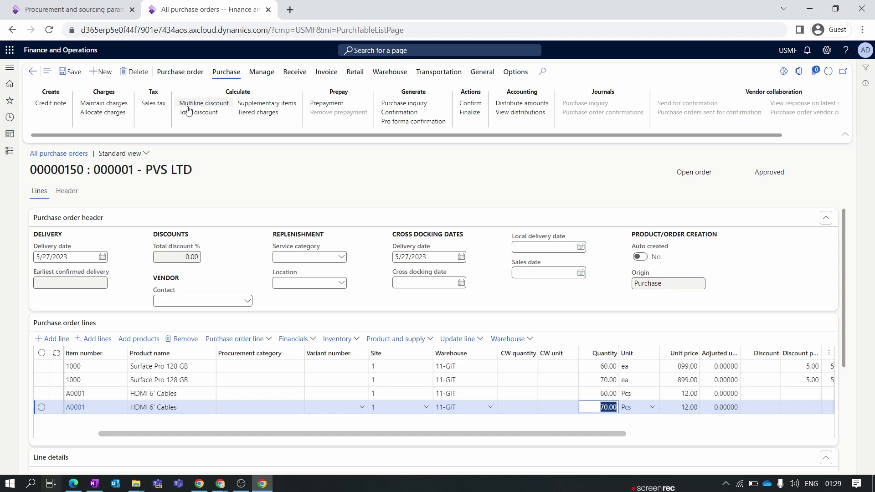
Compare the quantities, discount percents and net amounts of the item A0001 lines with those of the item 1000 lines.
{"action": "left_click_drag", "start_coordinate": [359, 433], "coordinate": [635, 439]}
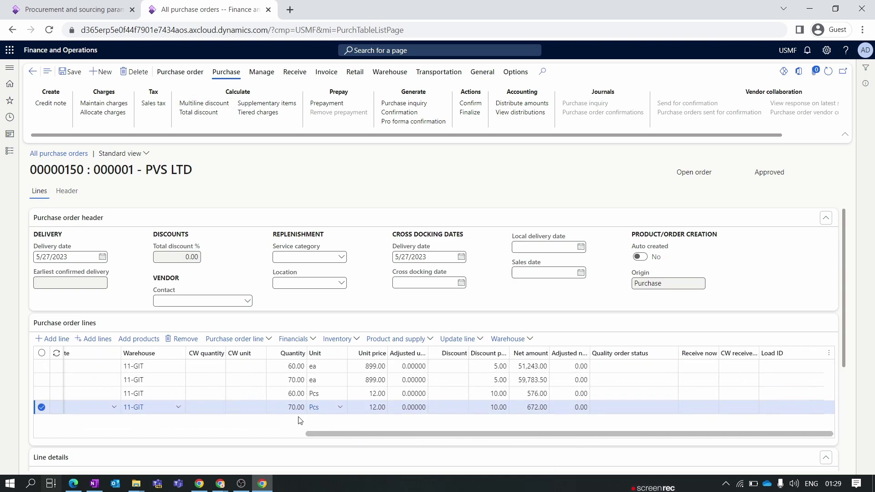
{"action": "left_click", "coordinate": [284, 393]}
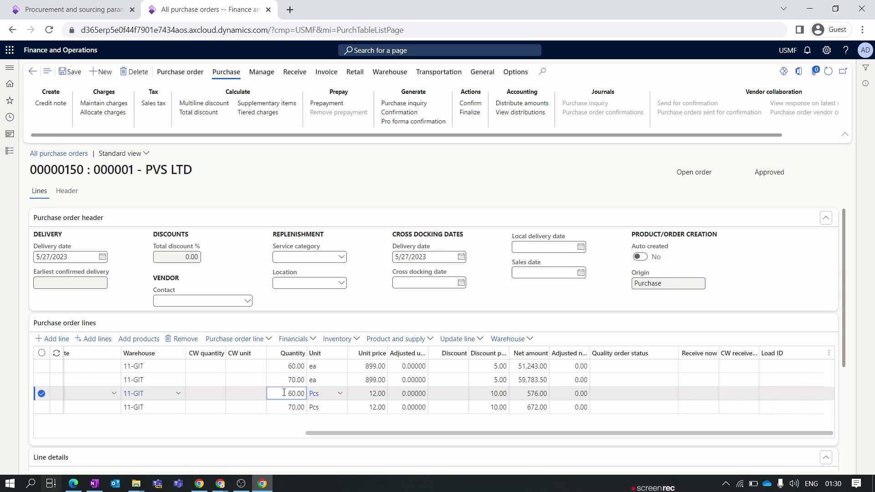
{"action": "left_click", "coordinate": [286, 407]}
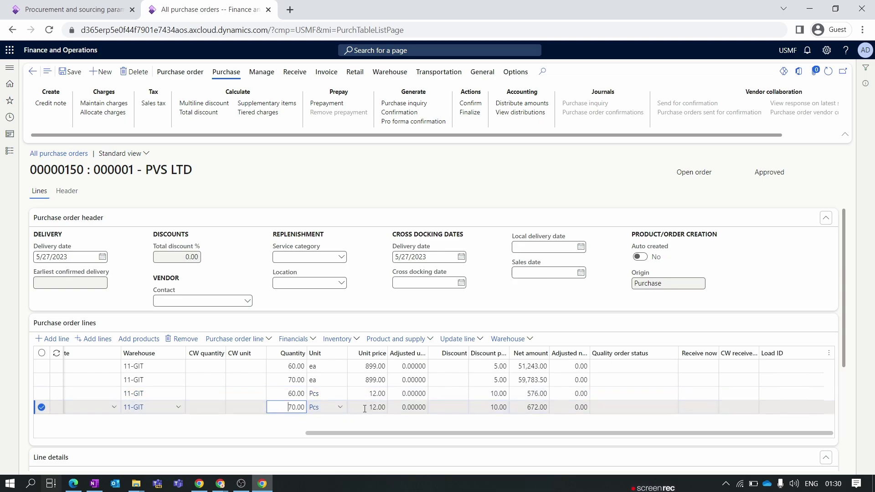
{"action": "left_click", "coordinate": [487, 397]}
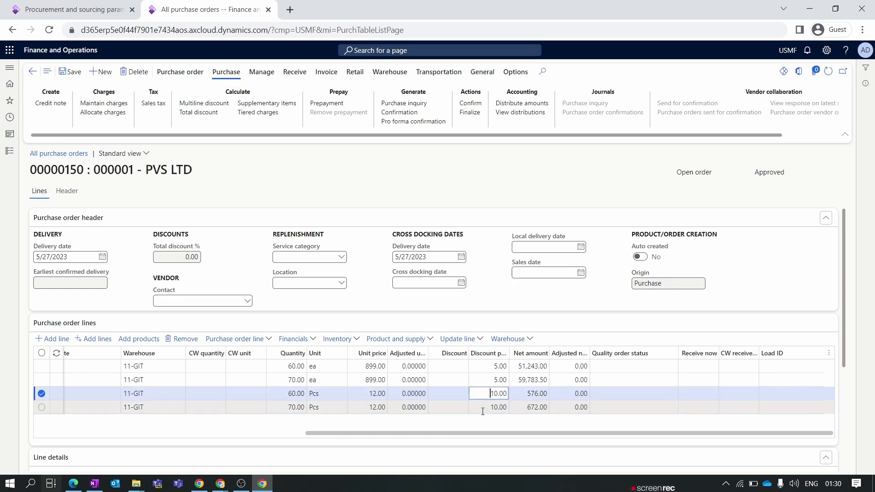
{"action": "left_click", "coordinate": [282, 380]}
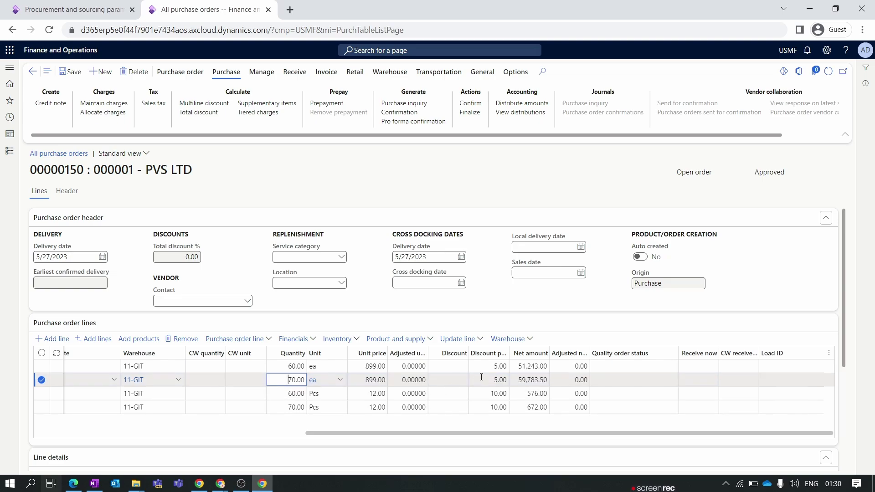
{"action": "left_click_drag", "start_coordinate": [464, 430], "coordinate": [466, 417]}
{"action": "left_click", "coordinate": [465, 423]}
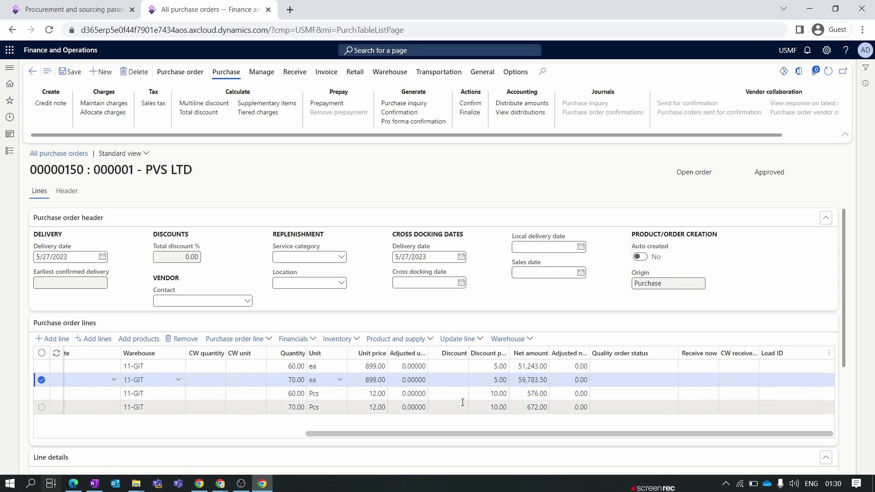